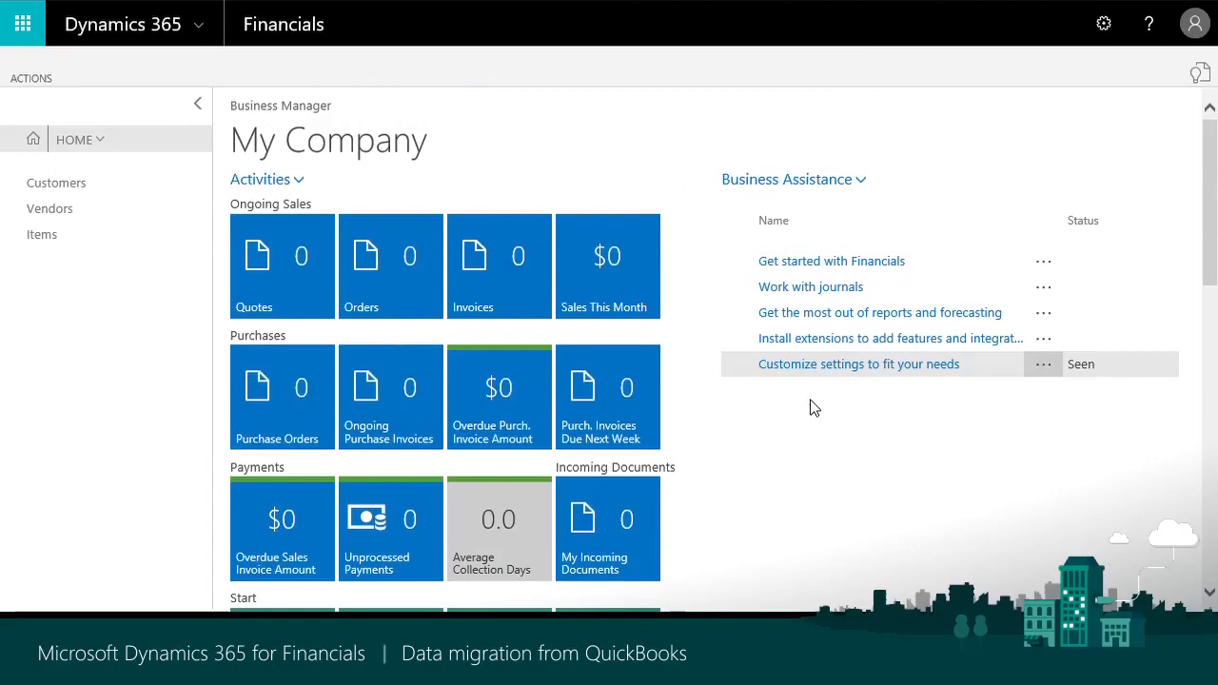
click(1198, 27)
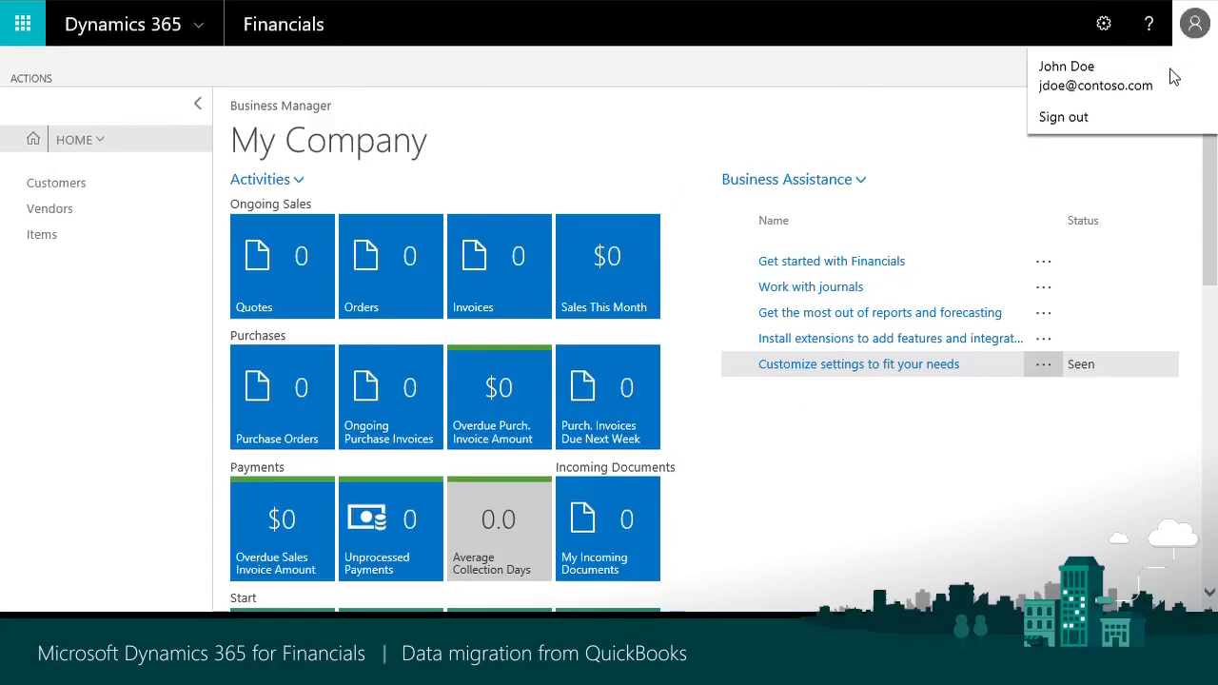
click(931, 125)
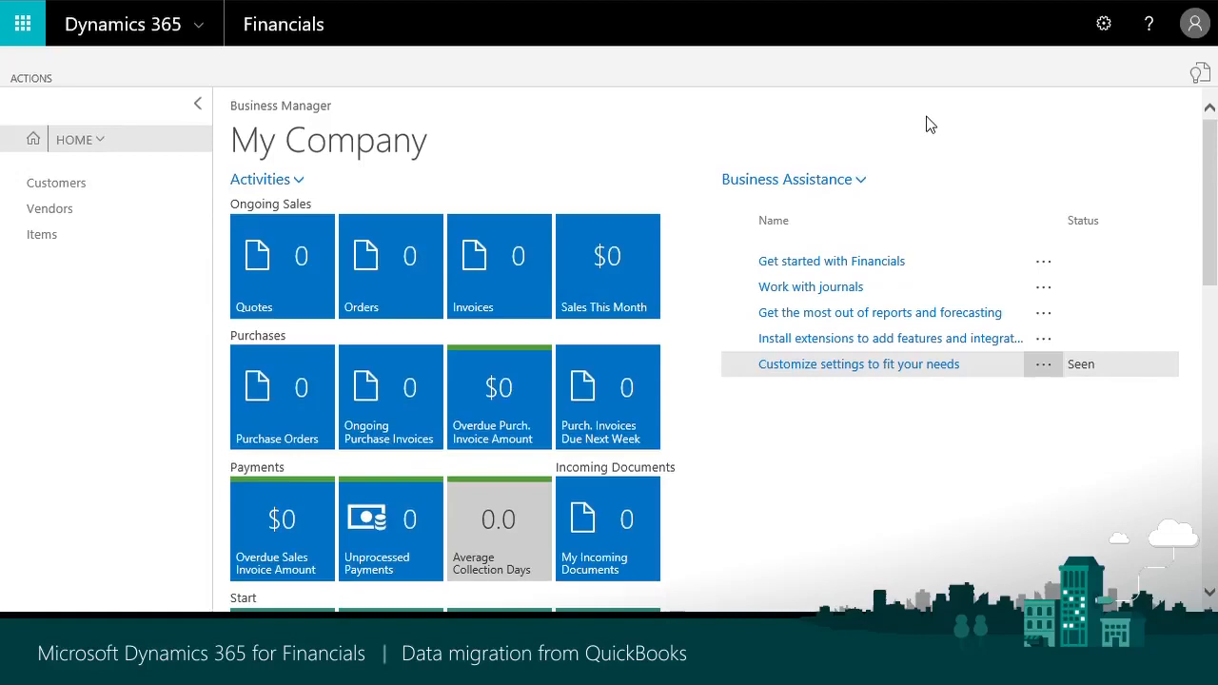
- Open the list of assisted setup tasks and start the Migrate business data guide
click(30, 80)
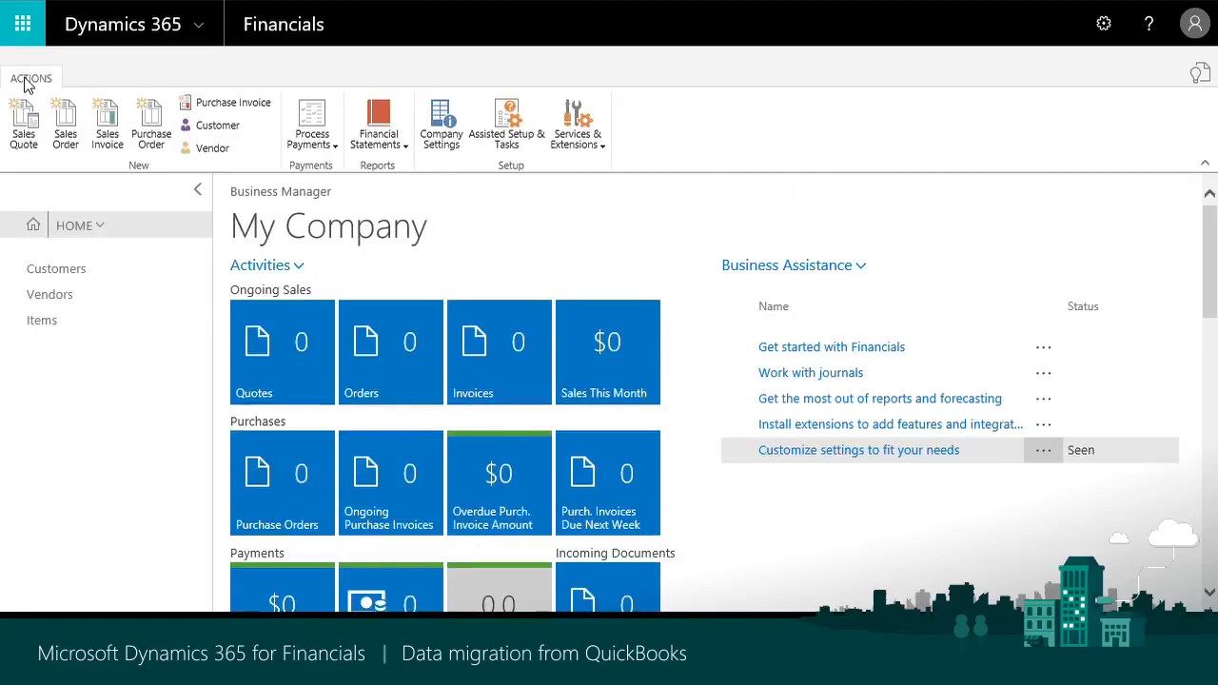
click(520, 141)
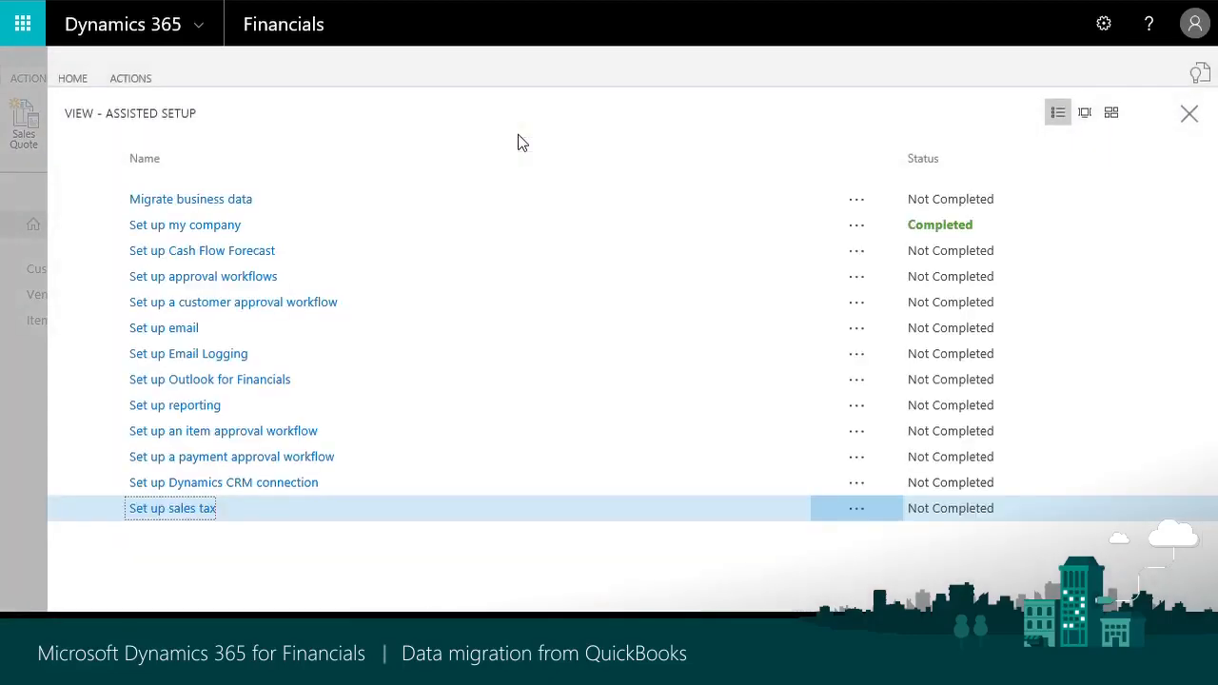
click(163, 206)
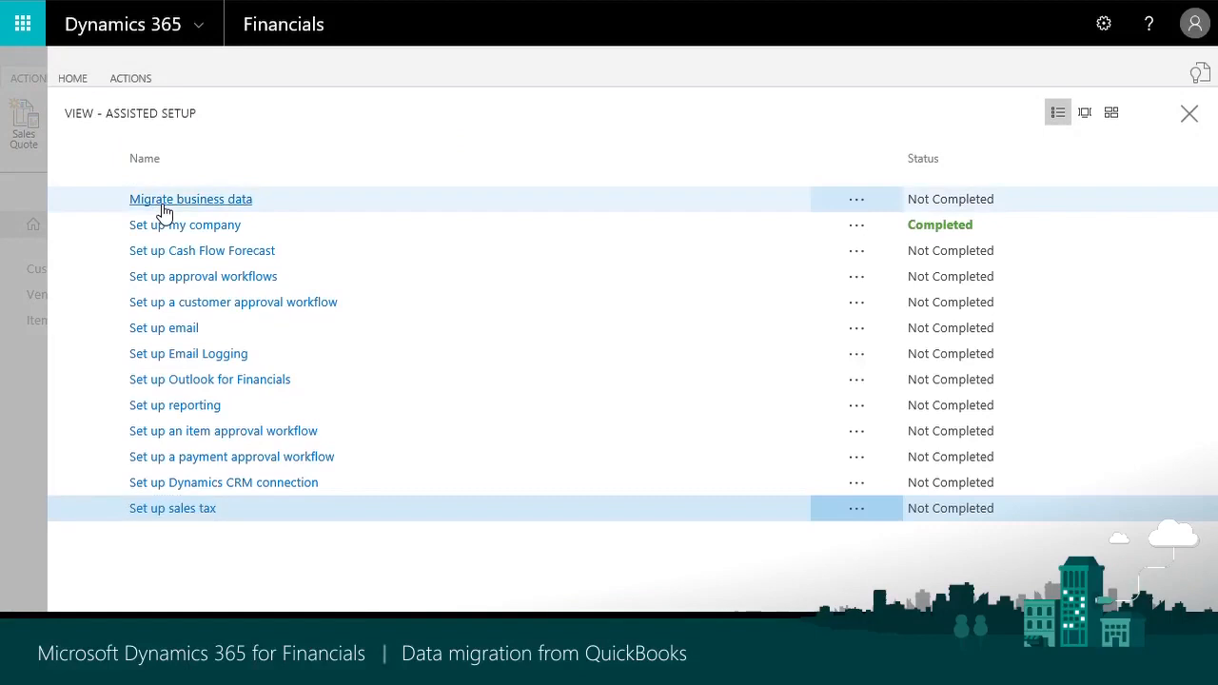
click(158, 206)
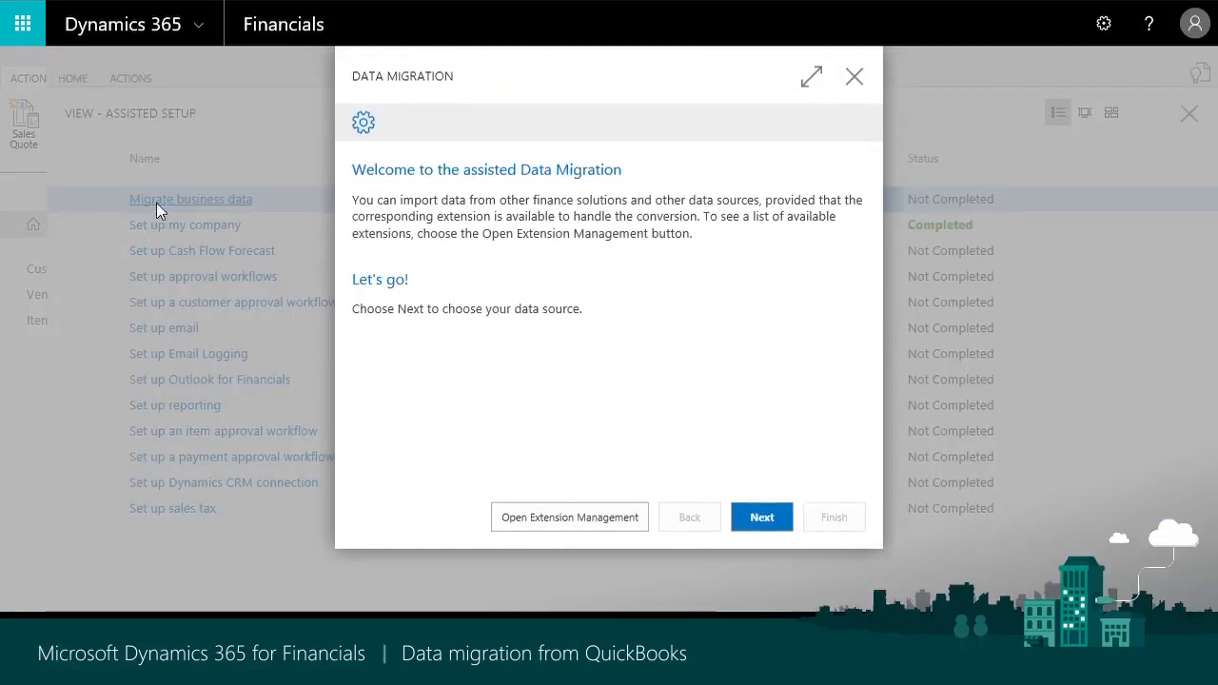
- Choose Import from QuickBooks (IIF) as the migration's data source and continue to the data file upload instructions
click(760, 523)
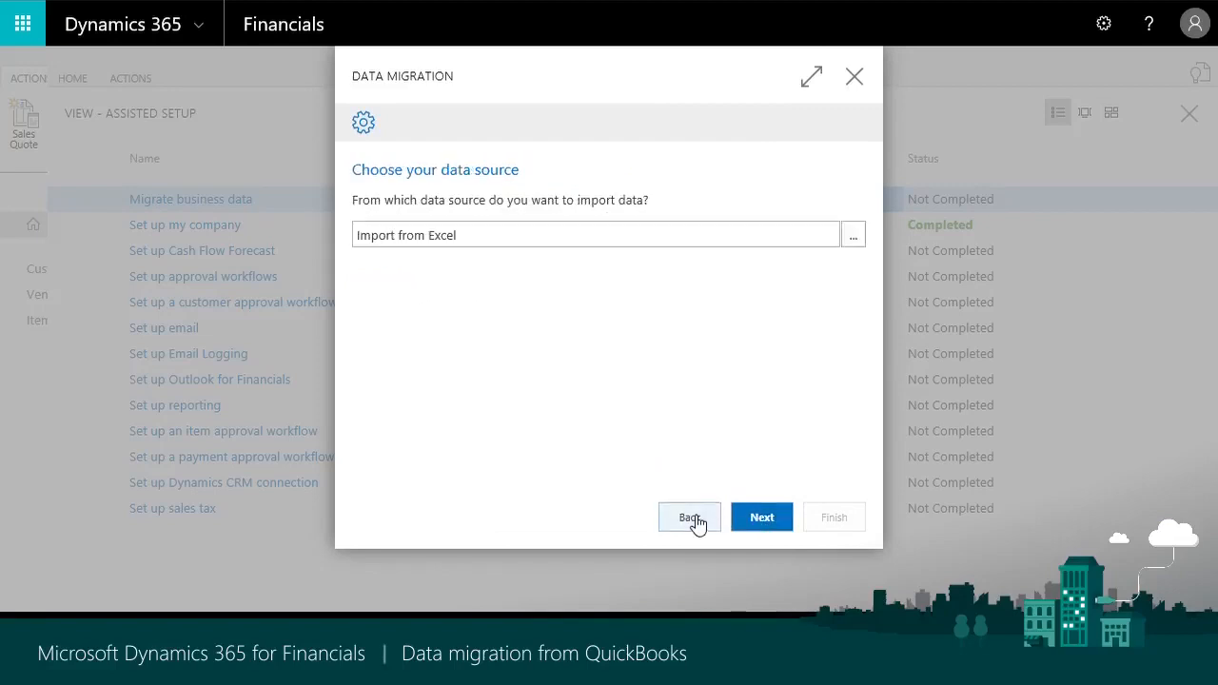
click(856, 240)
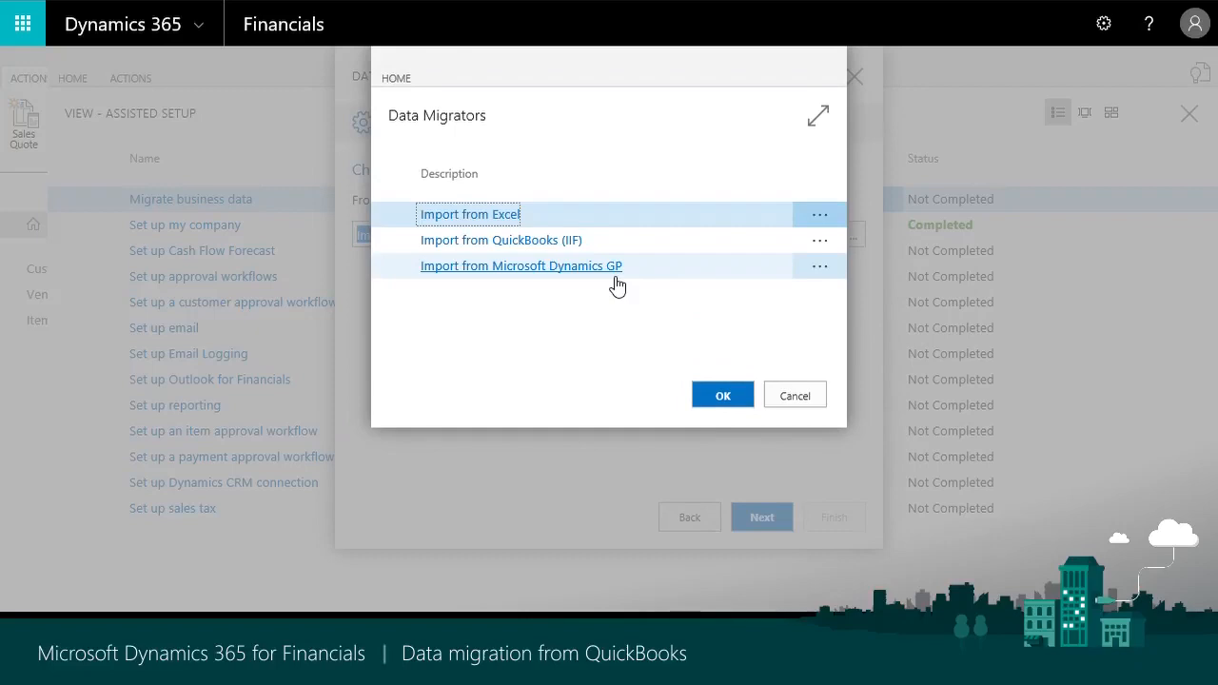
double_click(525, 241)
click(765, 529)
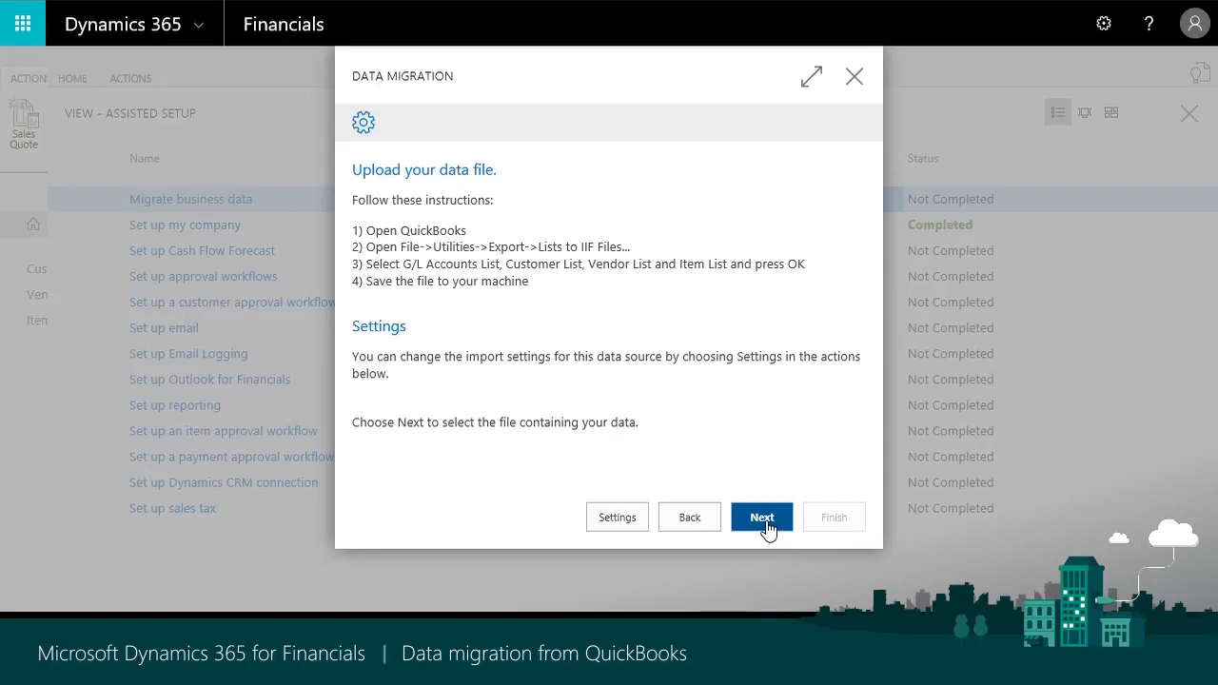
- In the data migration settings, review the Item template's details and set ITEM000001 as the default item template
click(637, 519)
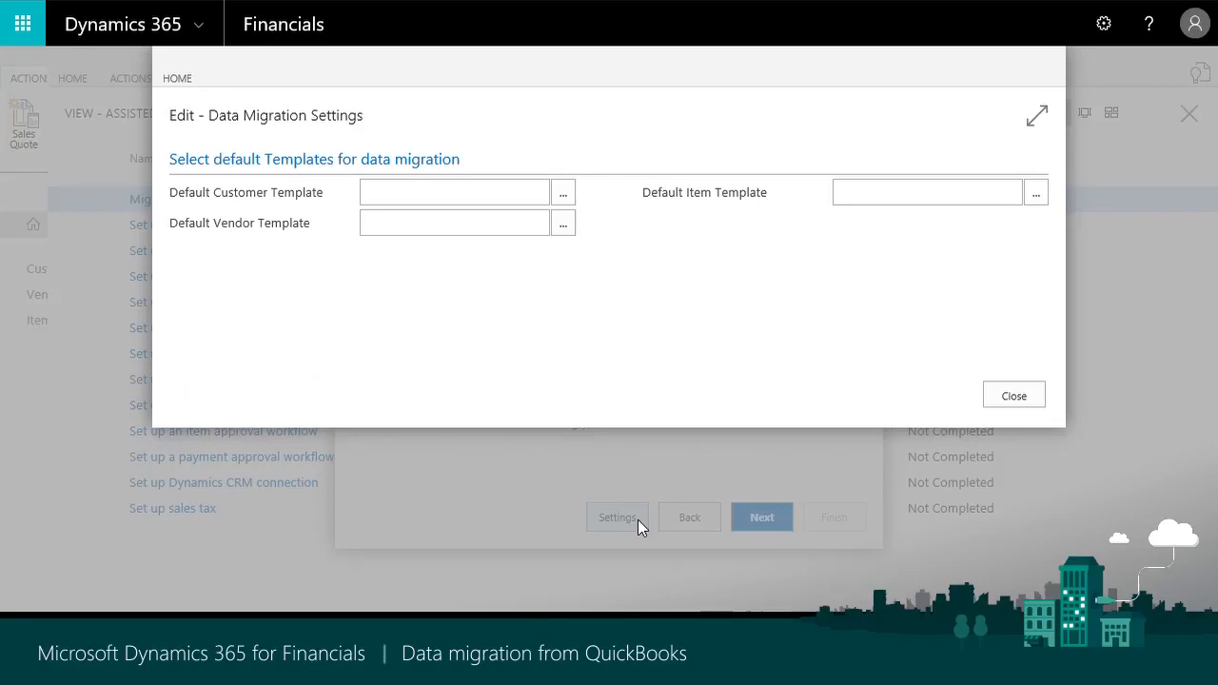
click(1036, 198)
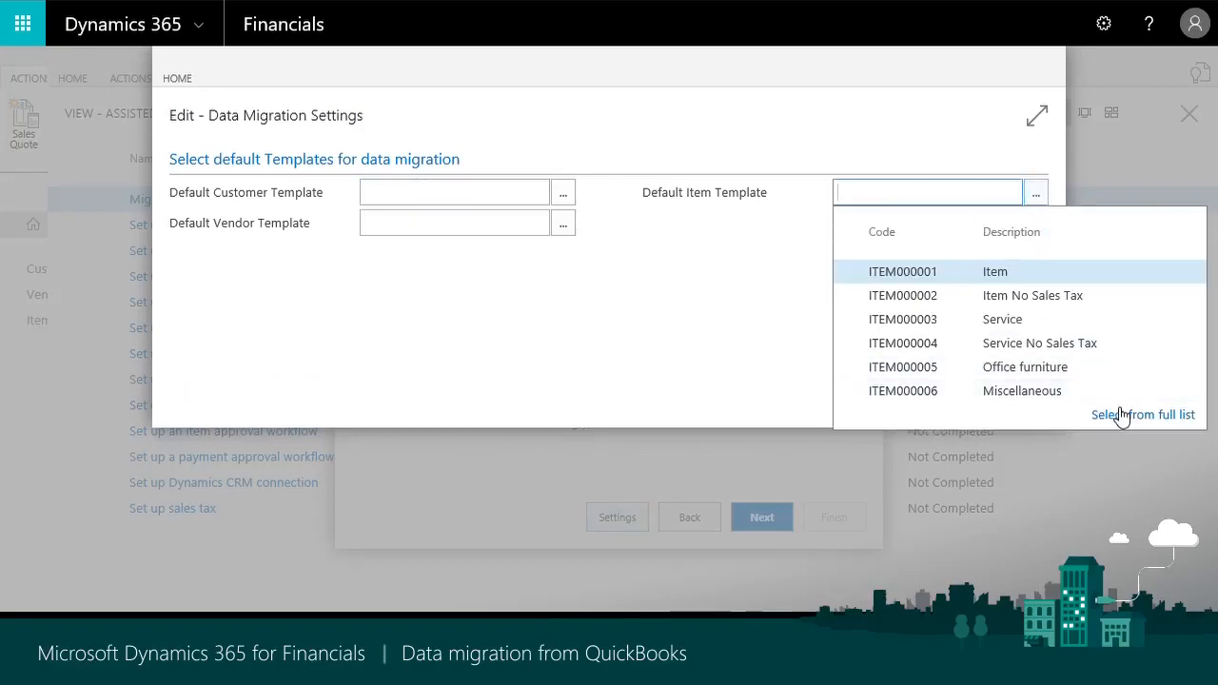
click(1123, 417)
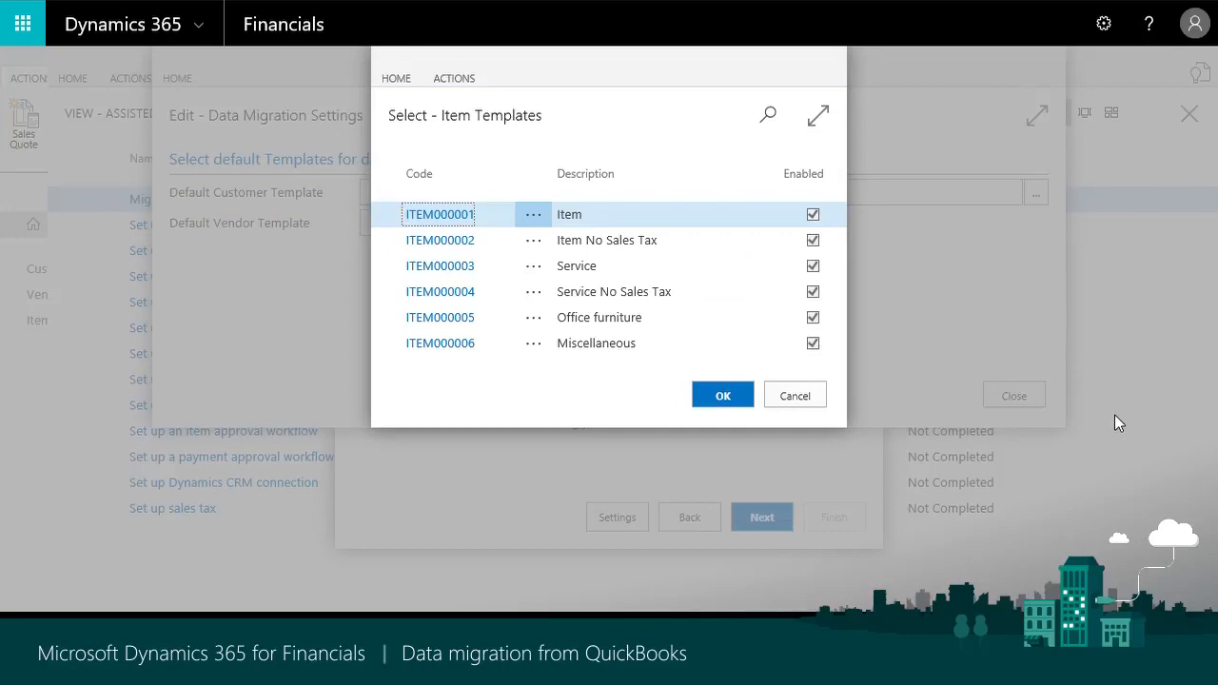
click(460, 83)
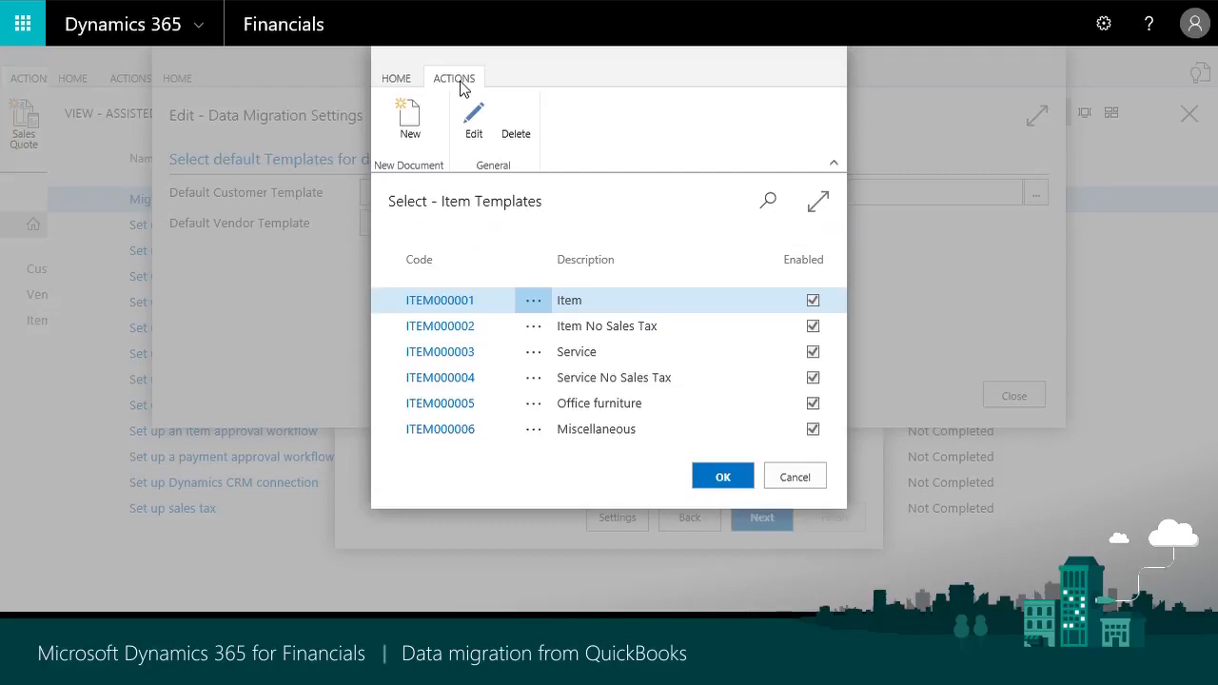
click(461, 130)
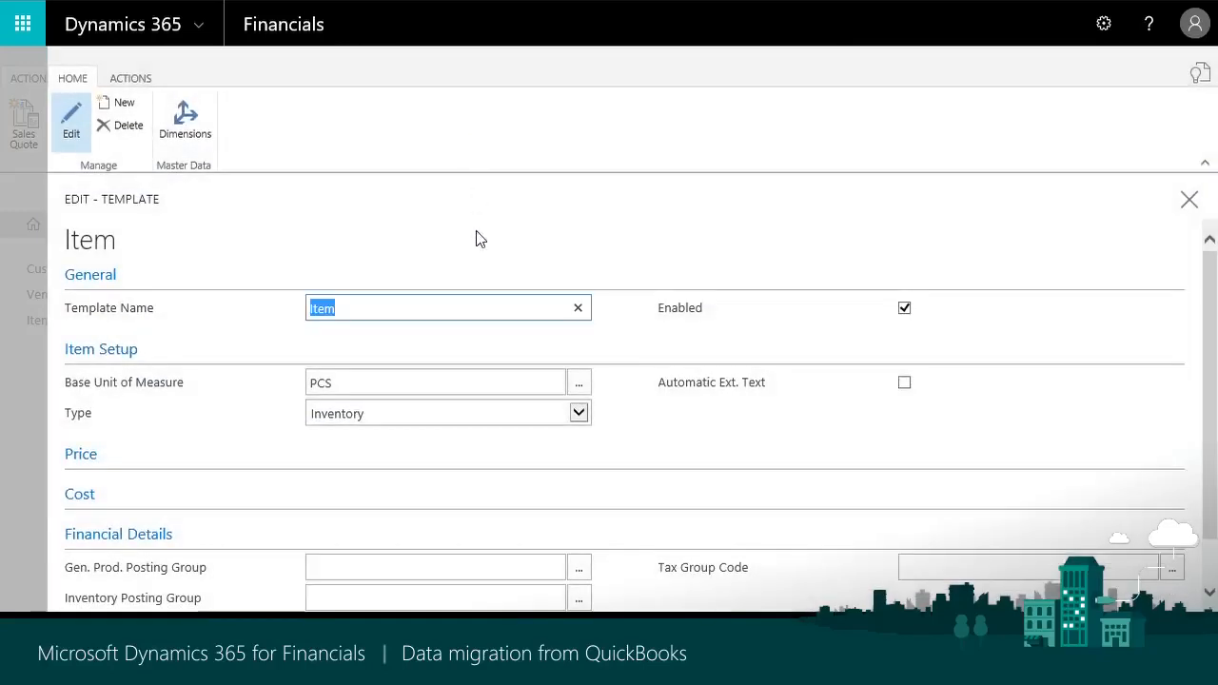
scroll(393, 354, down, 1)
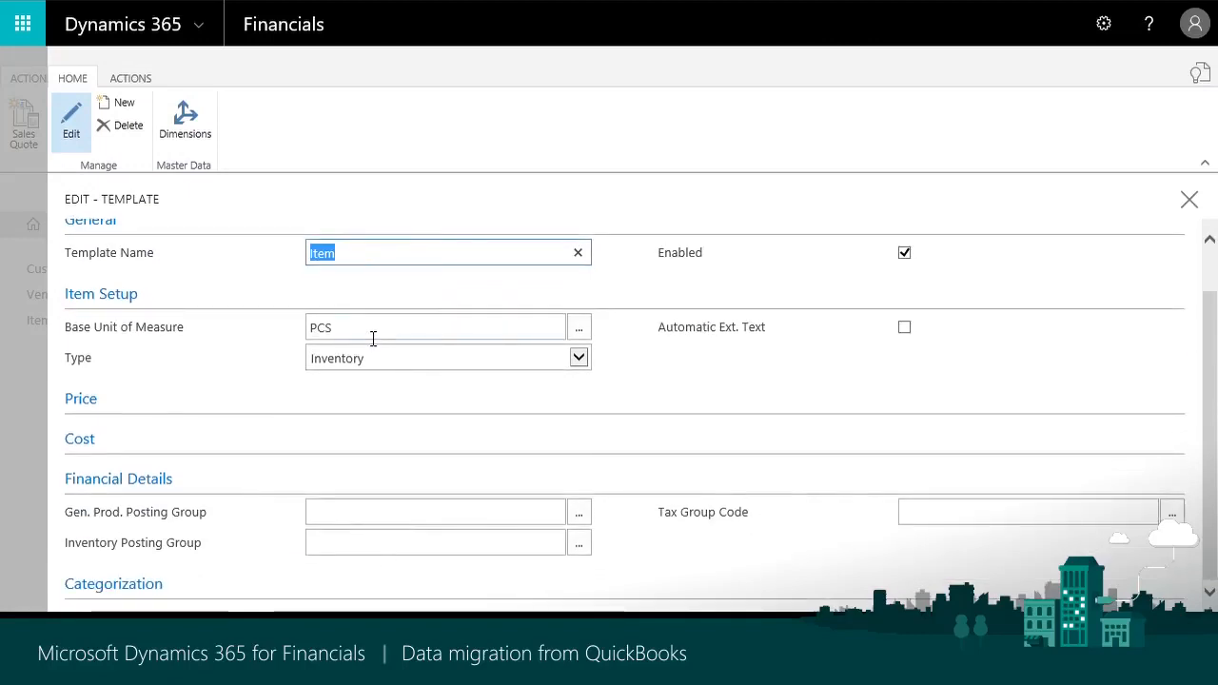
click(1189, 200)
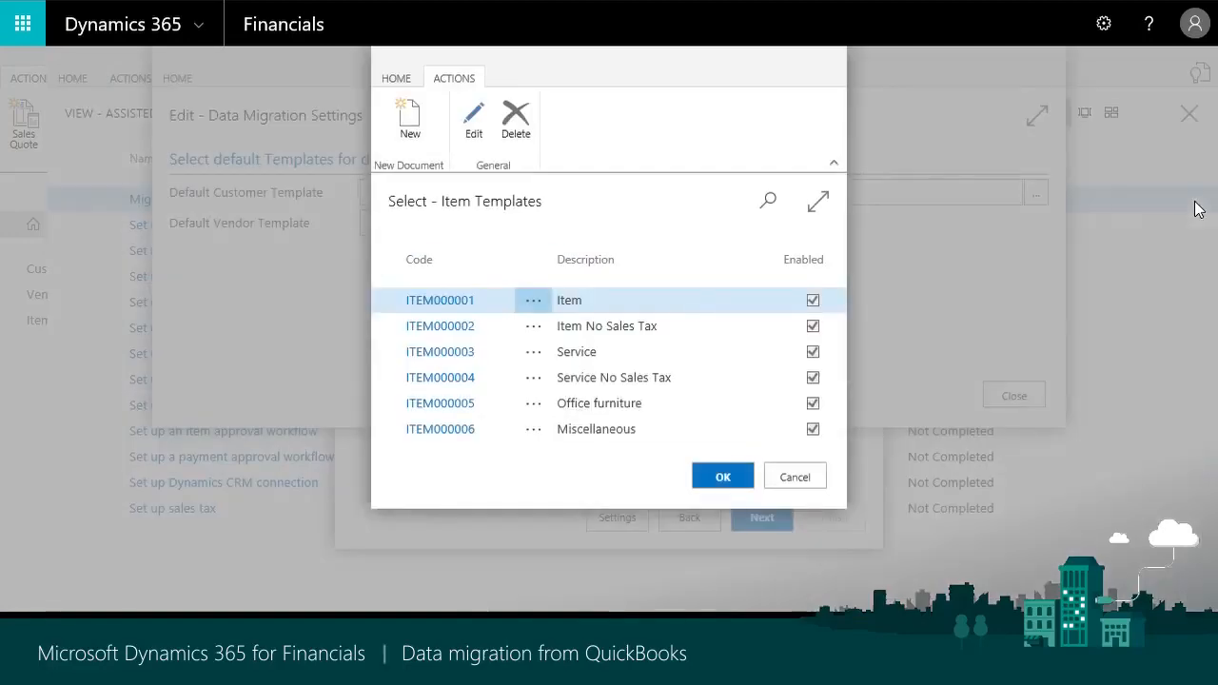
click(457, 302)
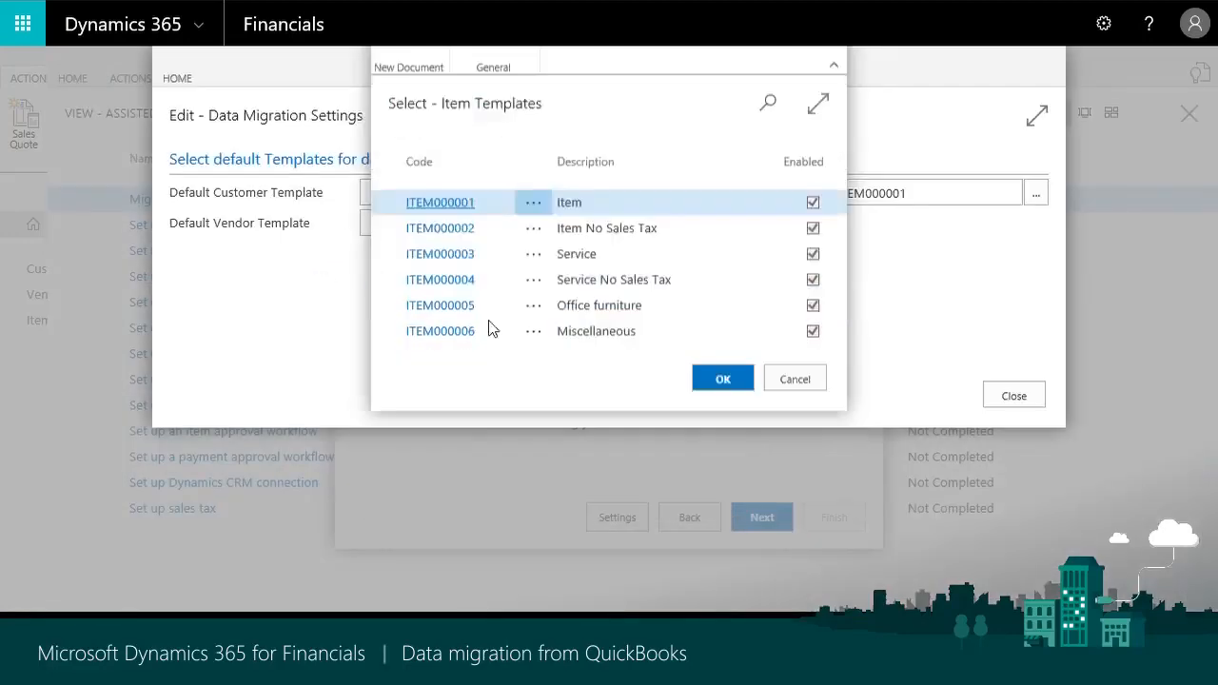
click(1016, 400)
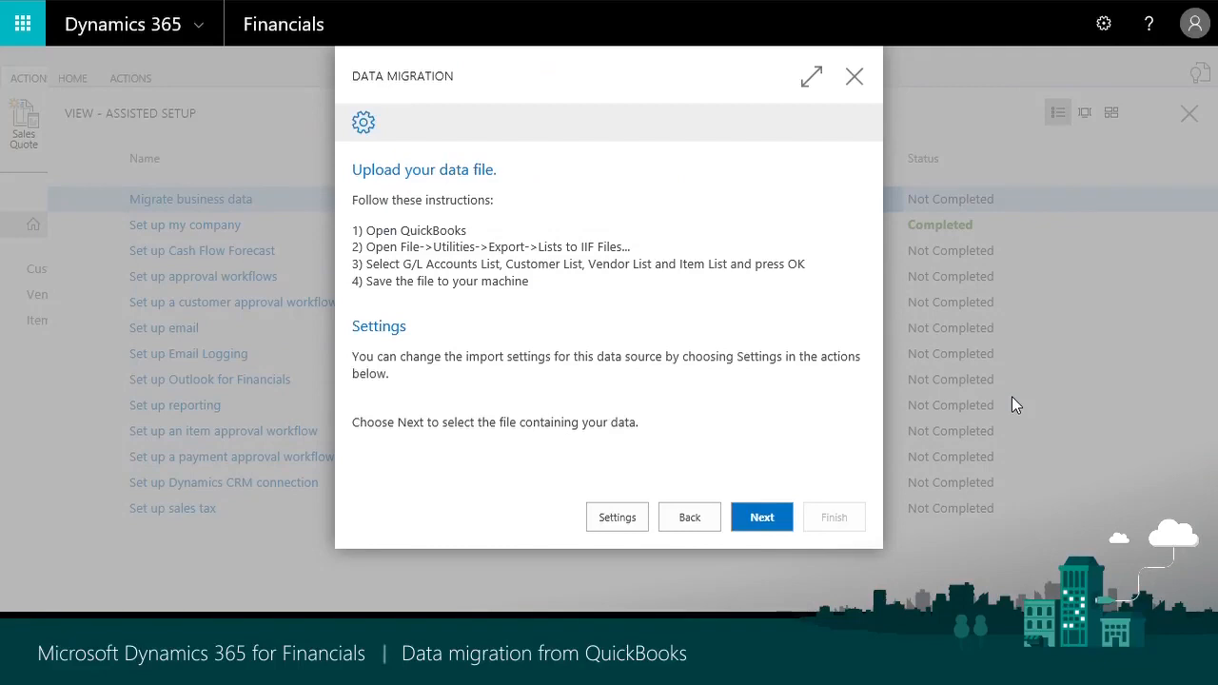
- Import the QuickBooks data file and apply it with the G/L Account, Customer, Vendor and Item tables selected
click(769, 518)
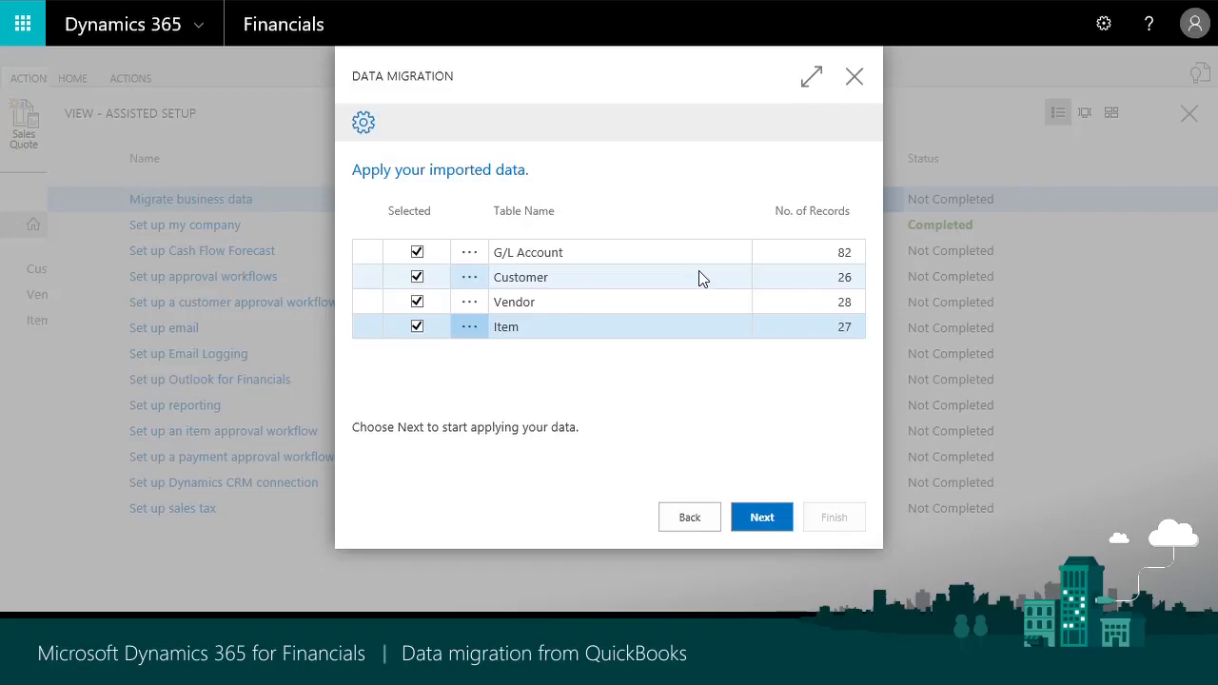
click(786, 522)
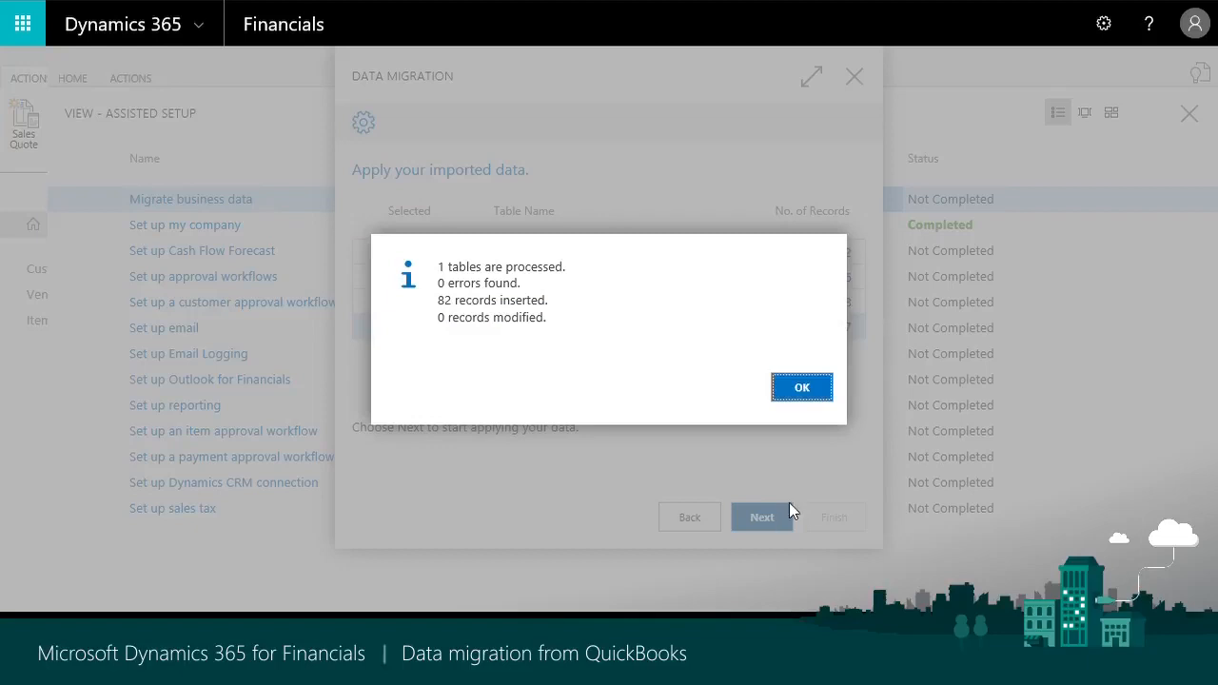
click(829, 387)
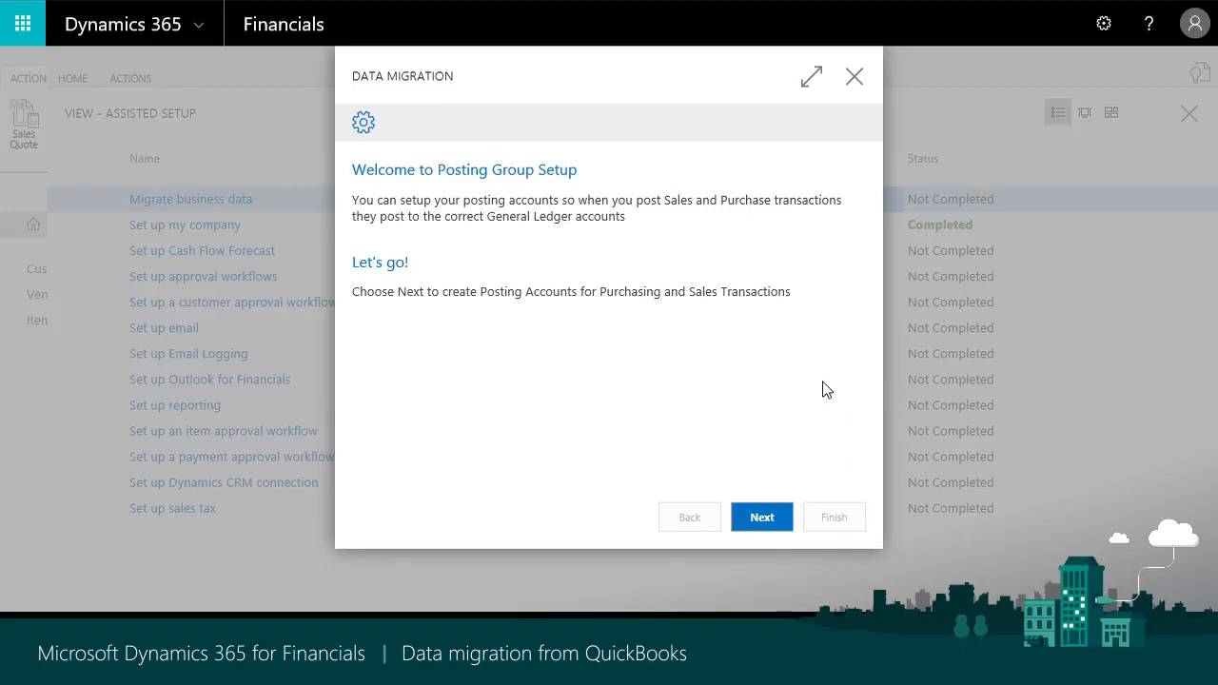
- In the posting group setup, set the Sales Account to 4000 and the Purch. Account to 5000
click(762, 523)
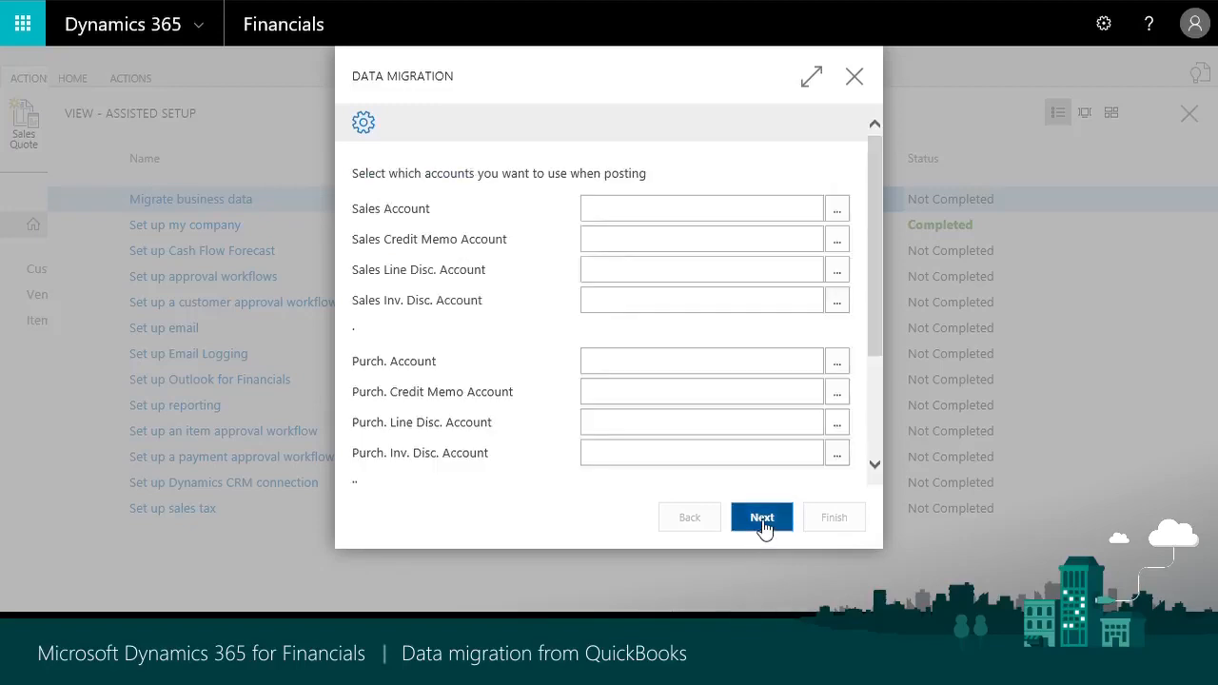
click(669, 213)
text(40)
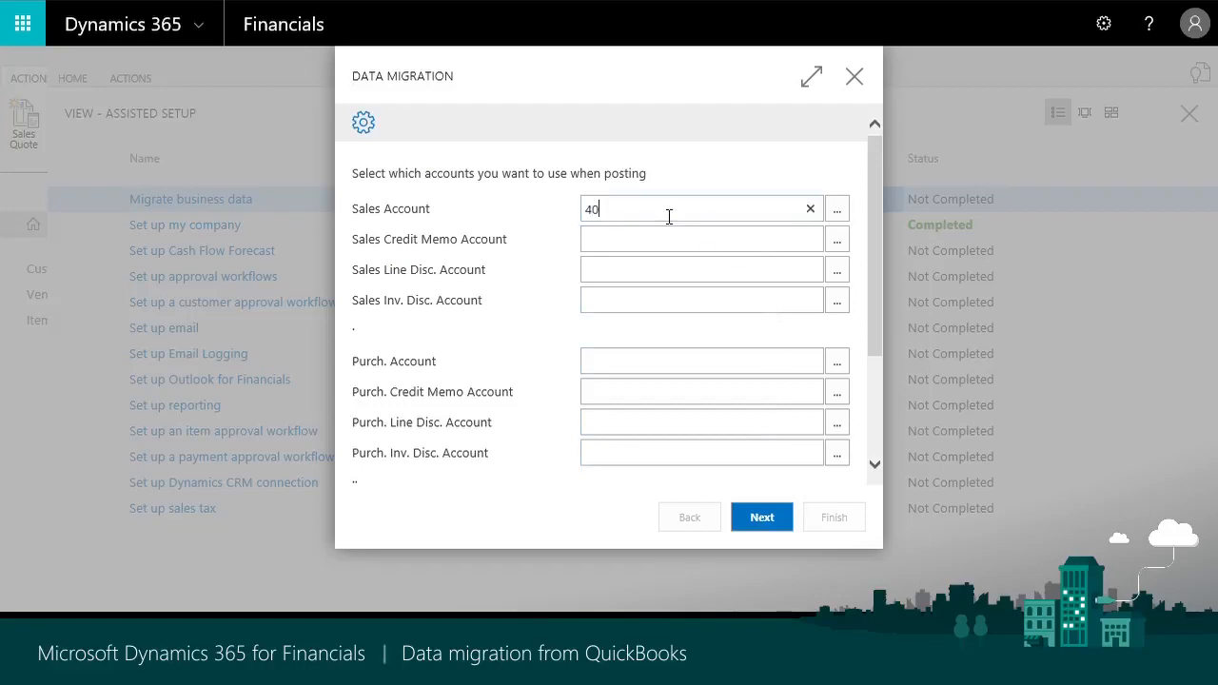
text(00)
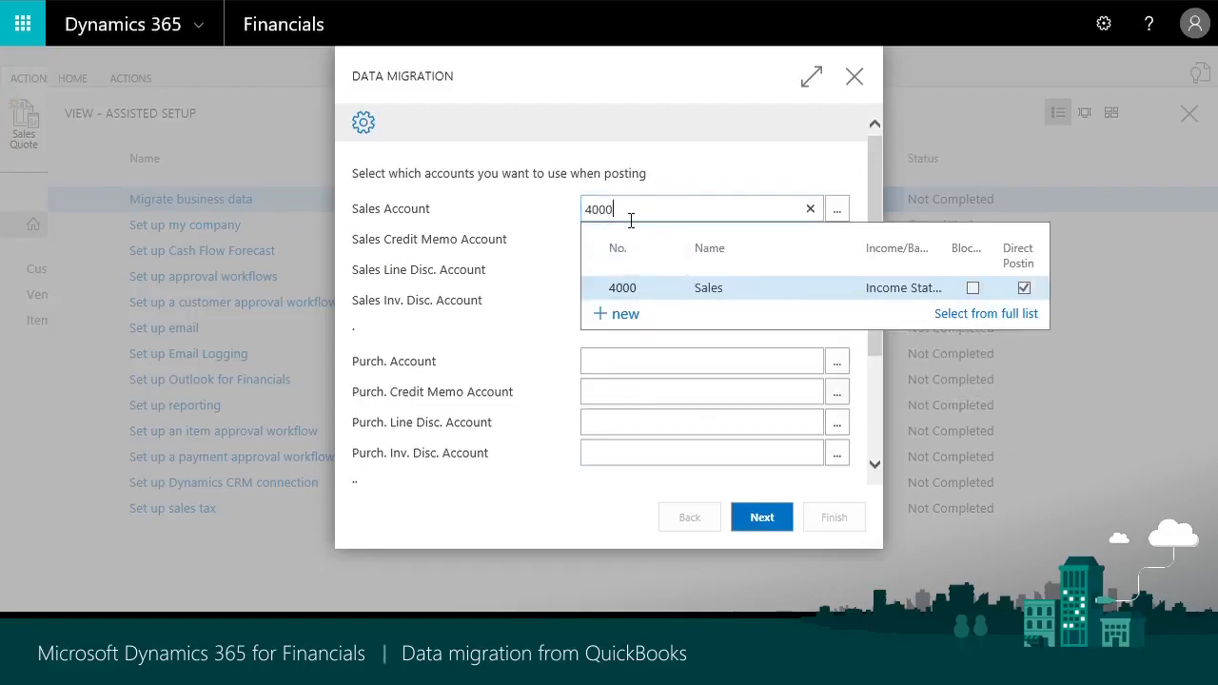
click(619, 288)
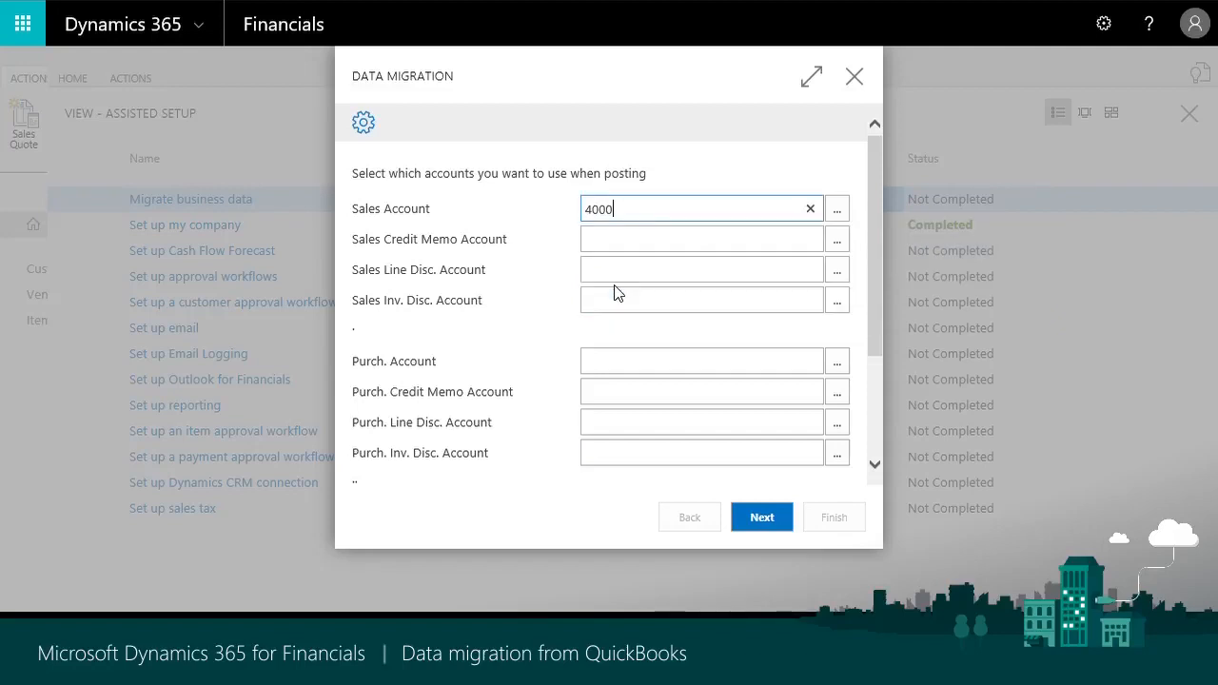
click(623, 360)
text(5000)
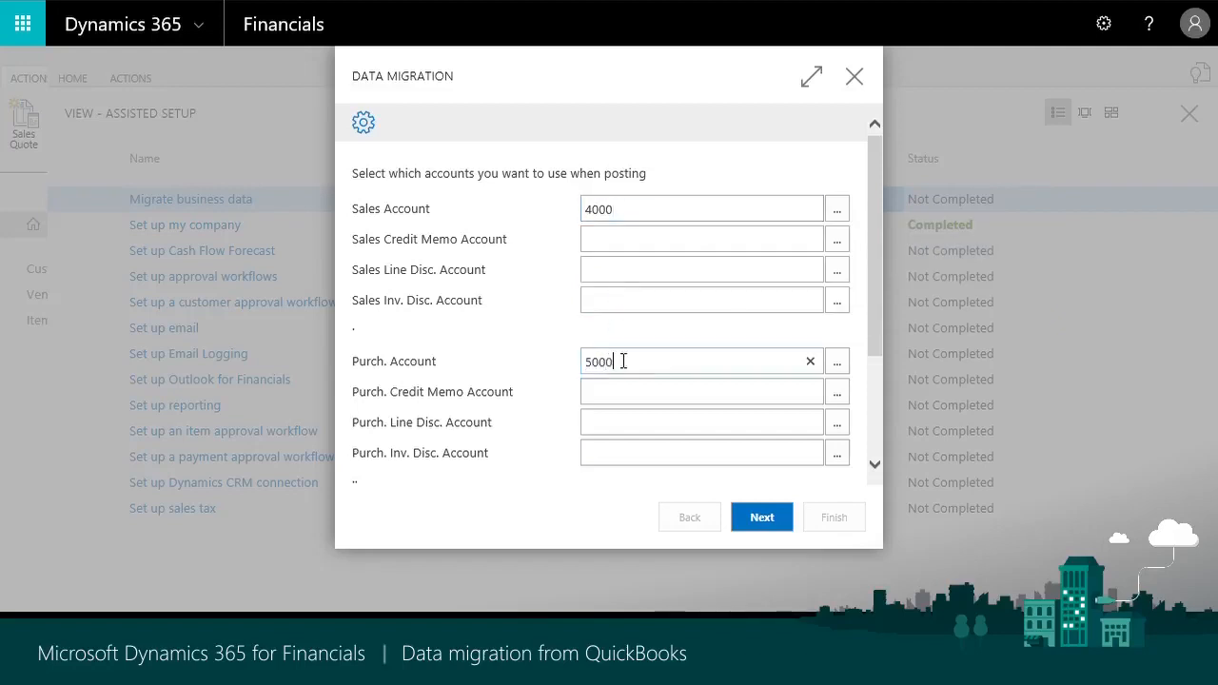
key(Tab)
- Set the COGS and Inventory Adjmt. accounts to 5100 and the Inventory Account to 1300, then continue
scroll(615, 356, down, 2)
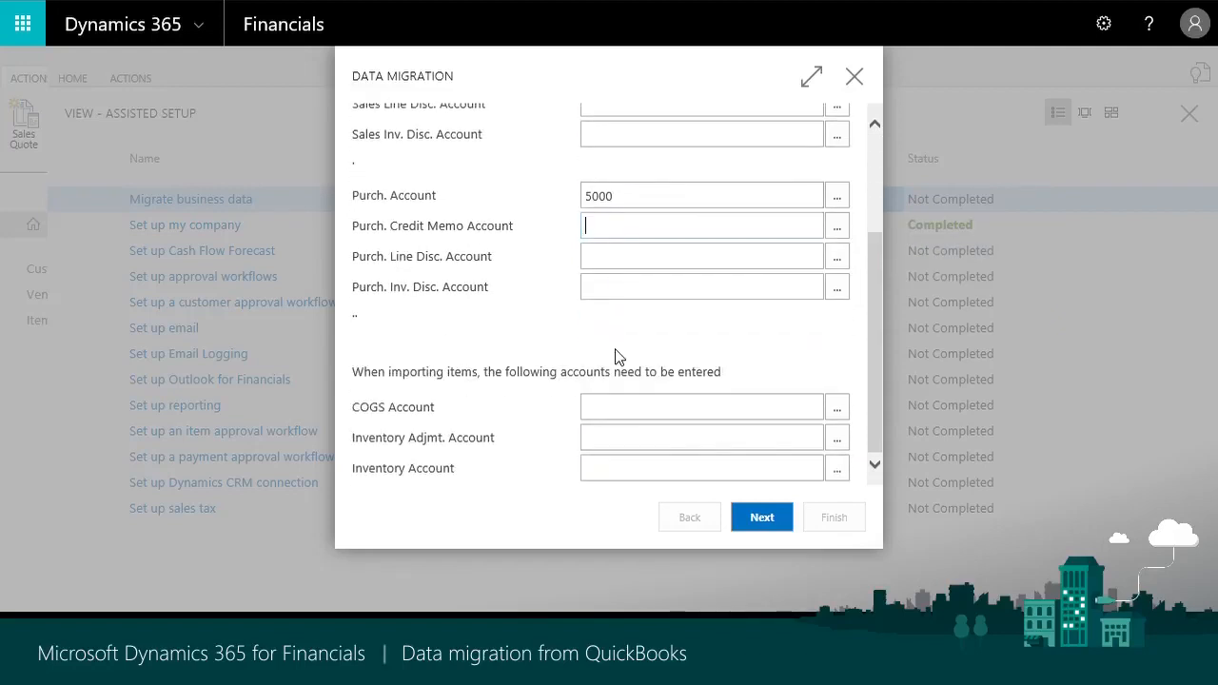
click(625, 413)
text(5100)
key(Tab)
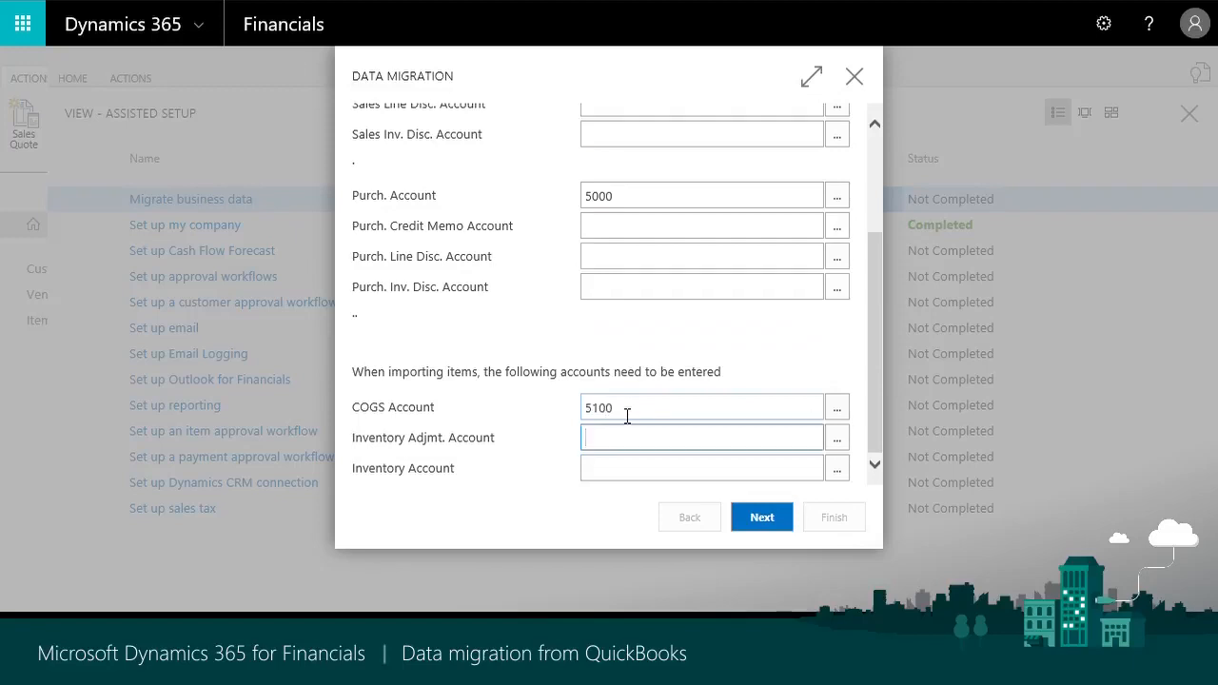
text(5100)
key(Tab)
text(130)
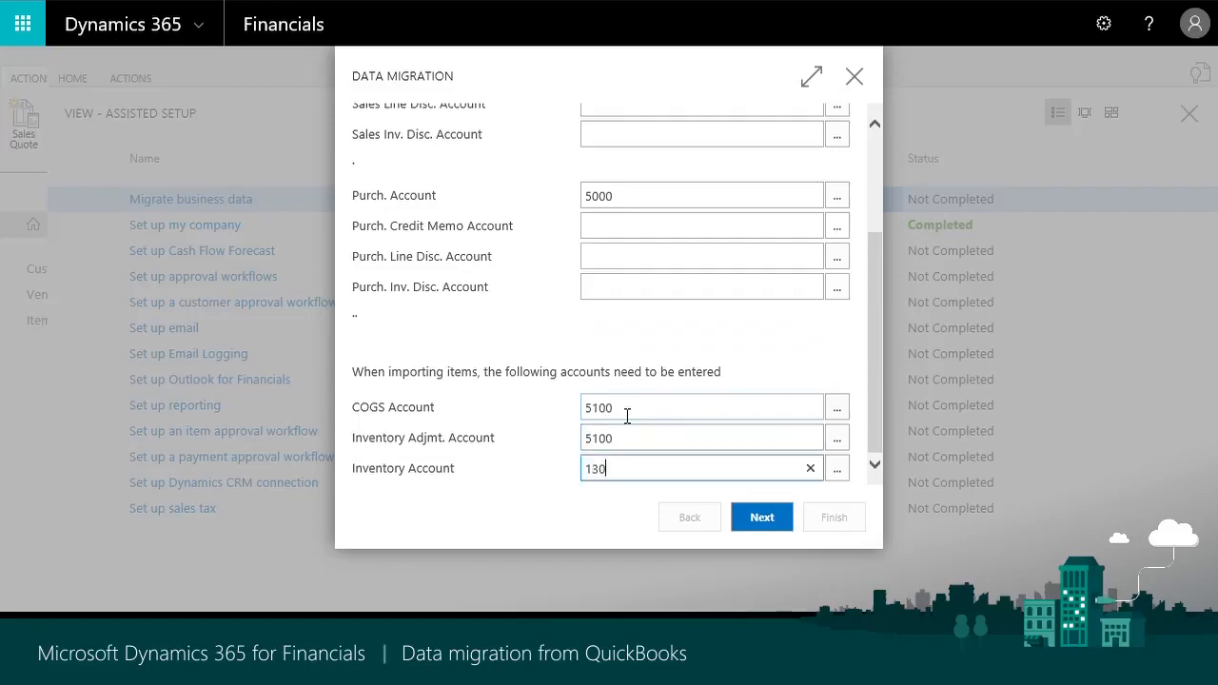
text(0)
key(Tab)
click(766, 526)
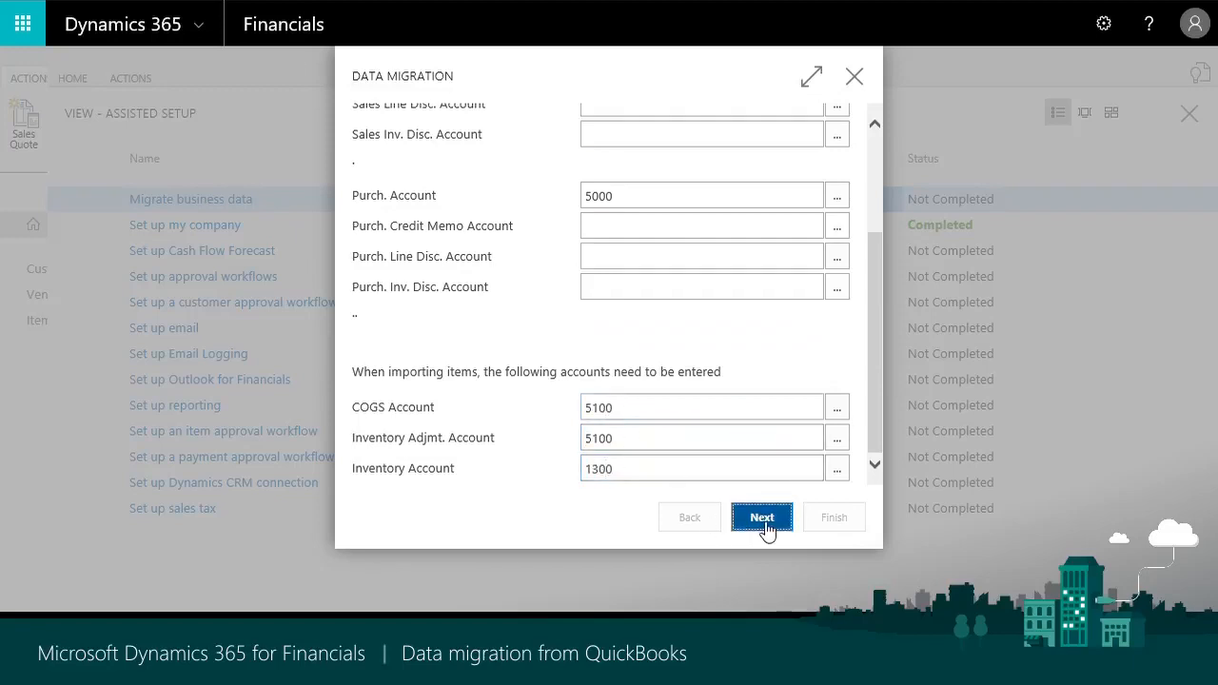
- Set the customers' Receivables Account to 1200 and the vendors' Payables Account to 2100, and apply the remaining data
click(629, 268)
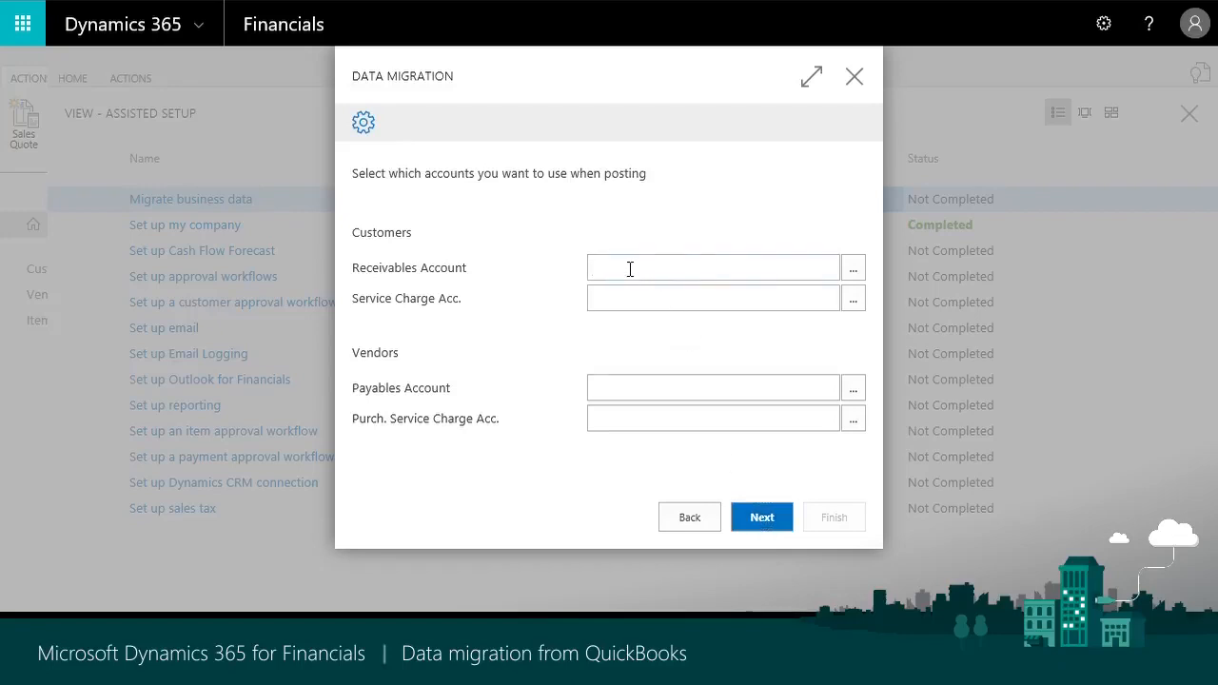
text(1200)
key(Tab)
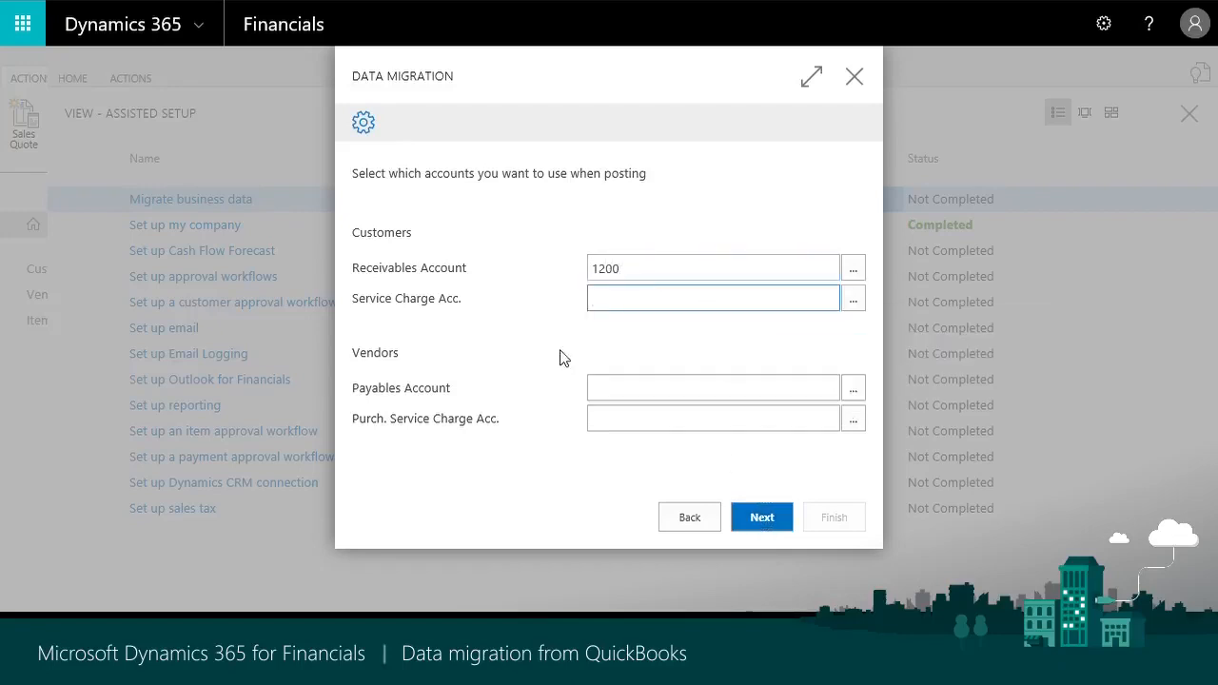
click(624, 387)
text(2100)
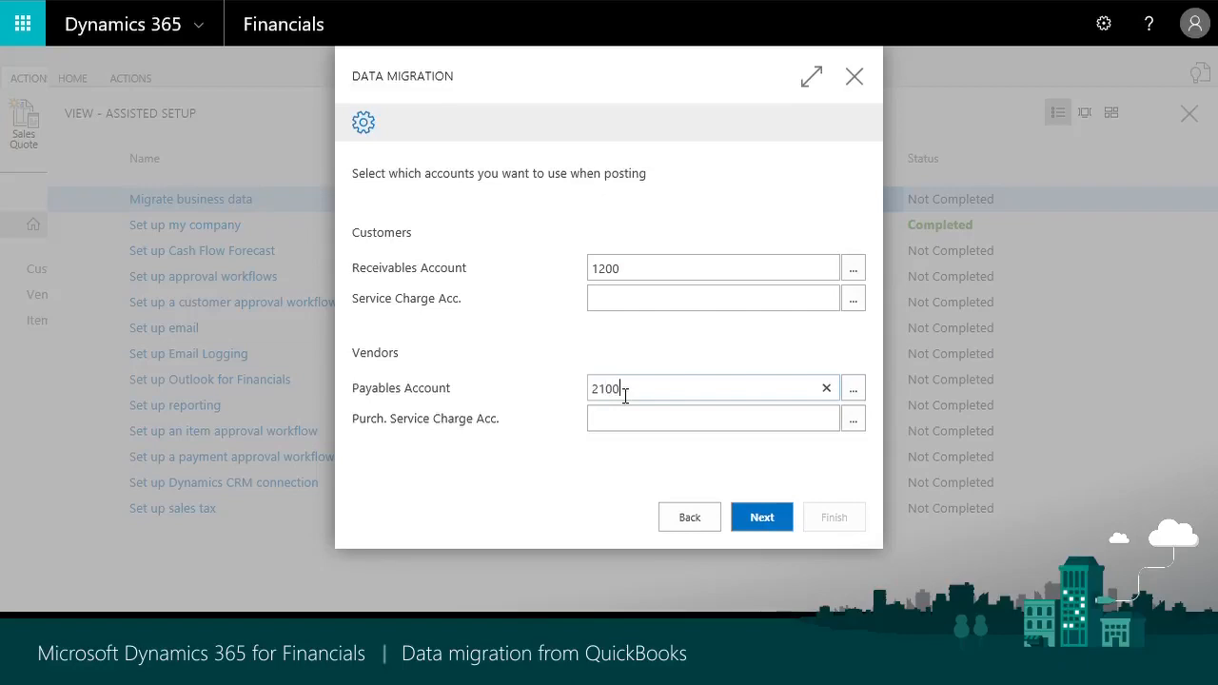
key(Tab)
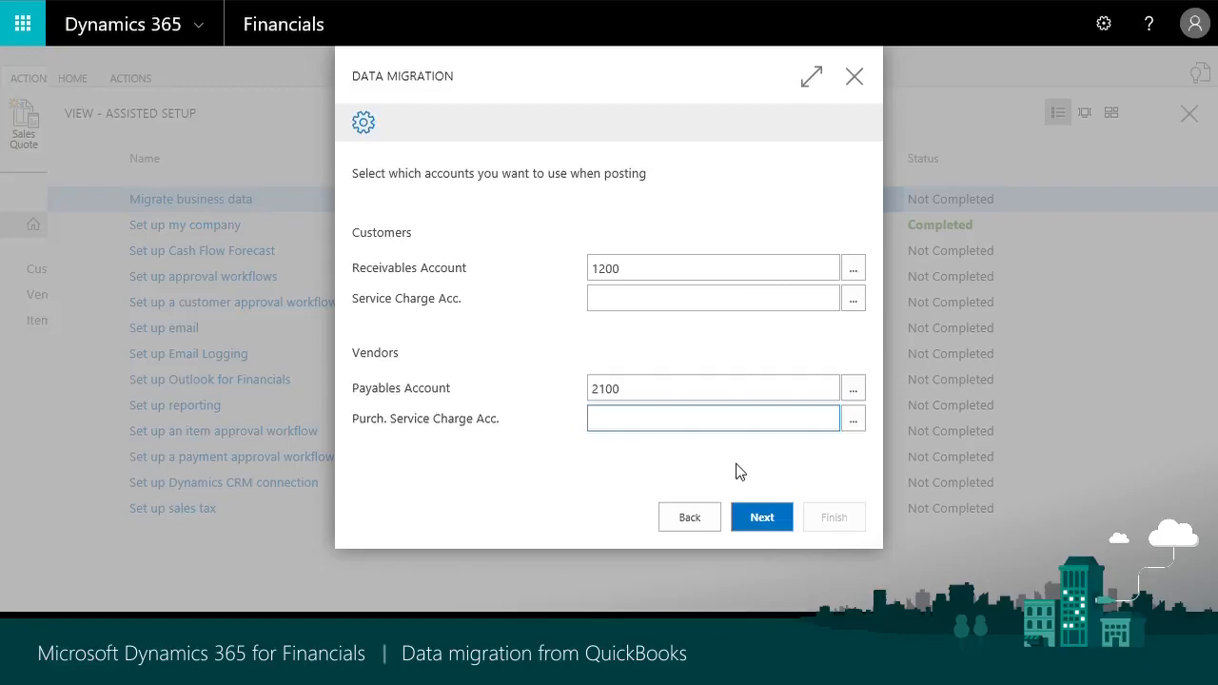
click(775, 524)
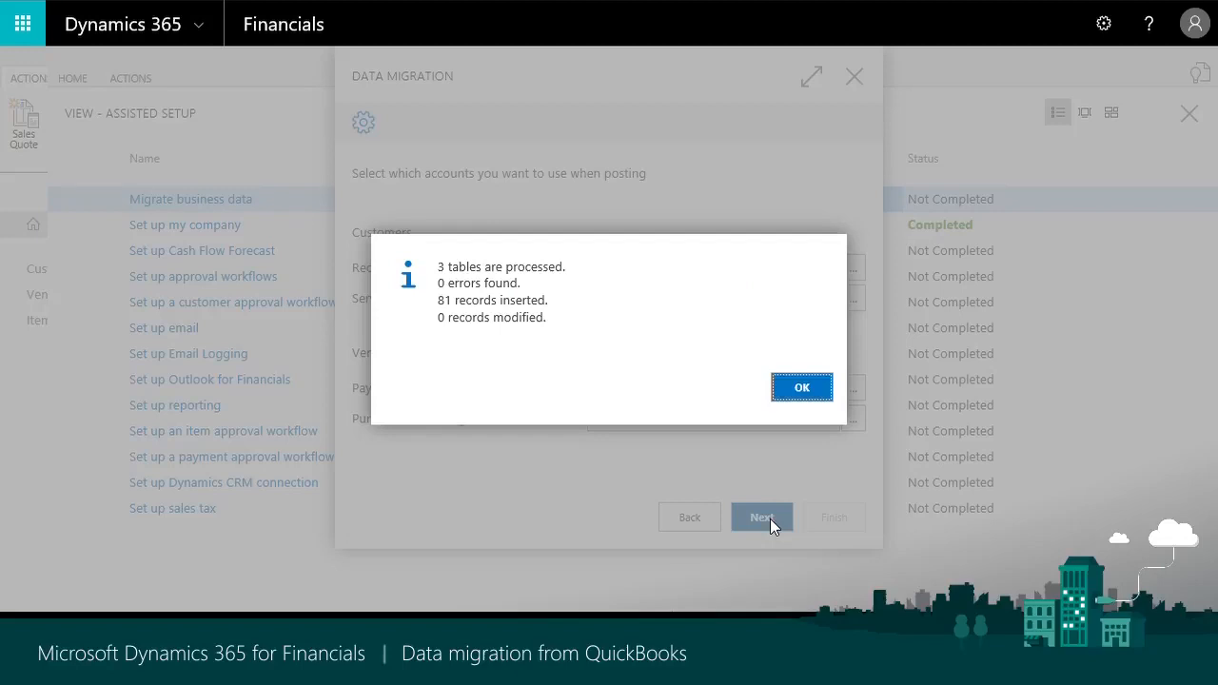
- Acknowledge the import summary, finish the data migration and close the assisted setup list
click(802, 387)
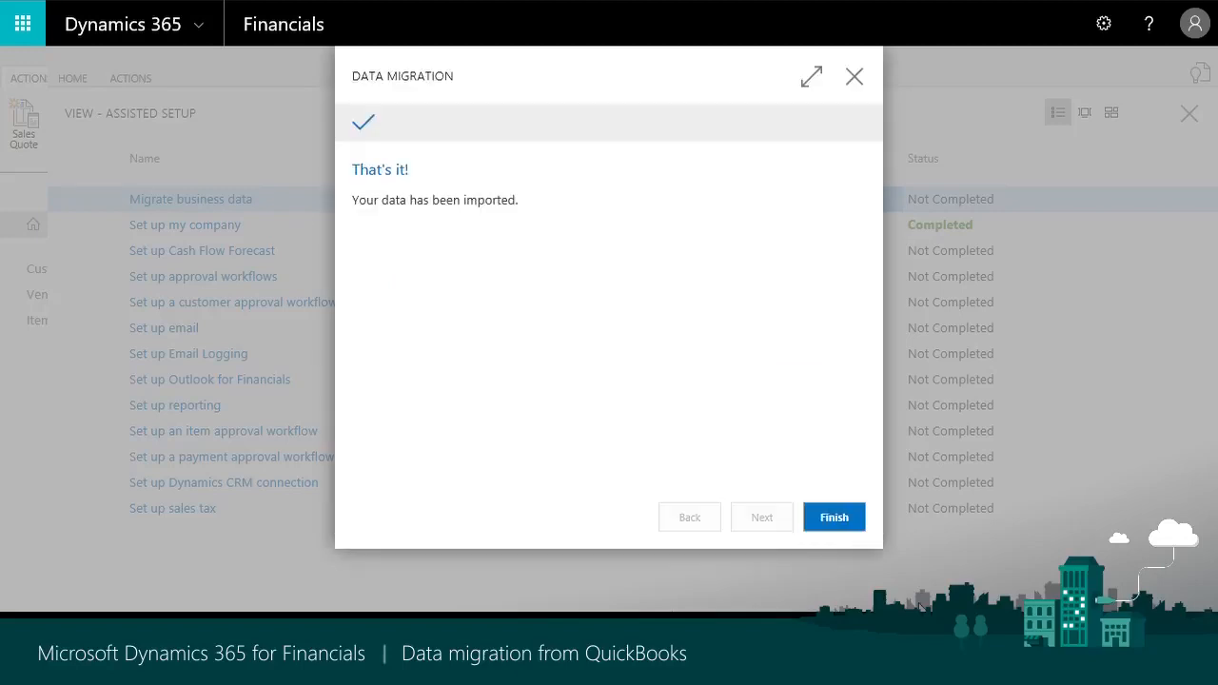
click(850, 526)
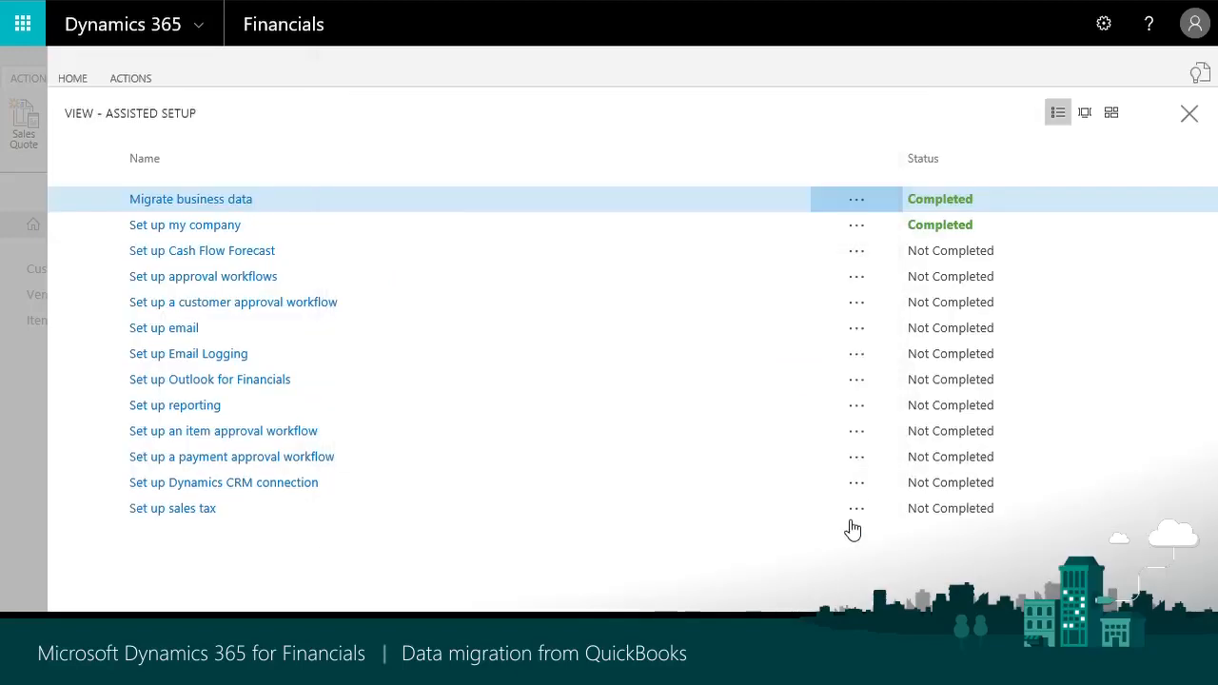
click(1189, 114)
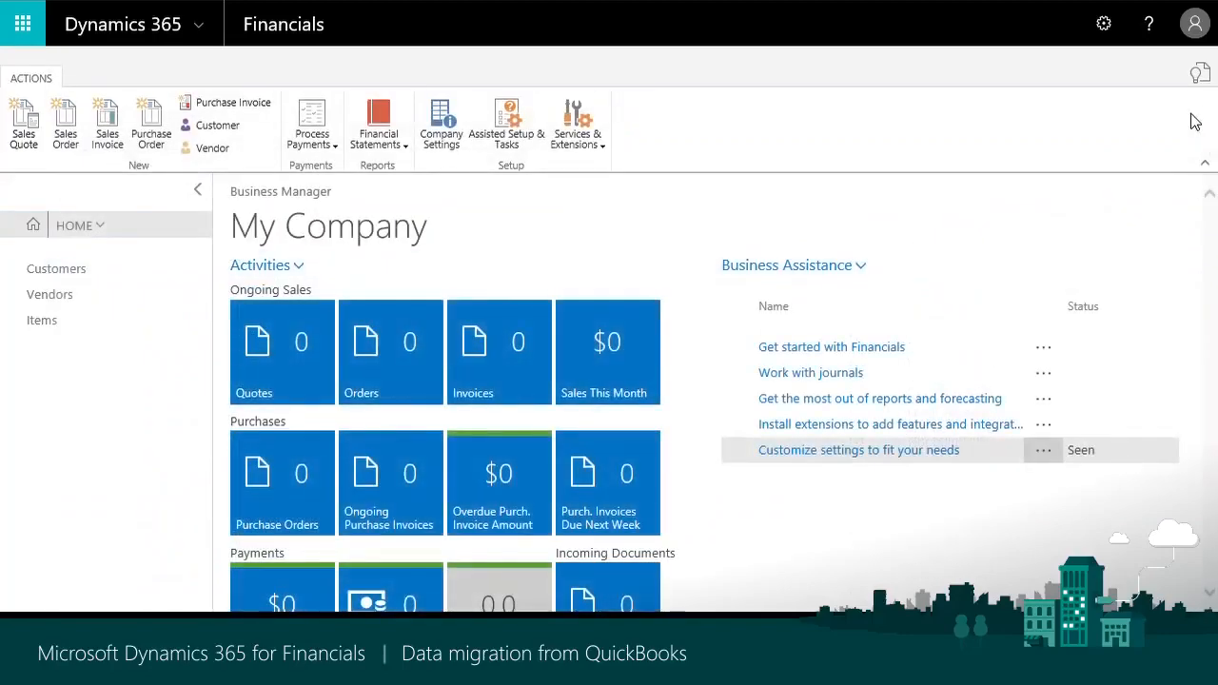
- Review the migrated records in the Customers, Vendors and Items lists, one after another
click(95, 283)
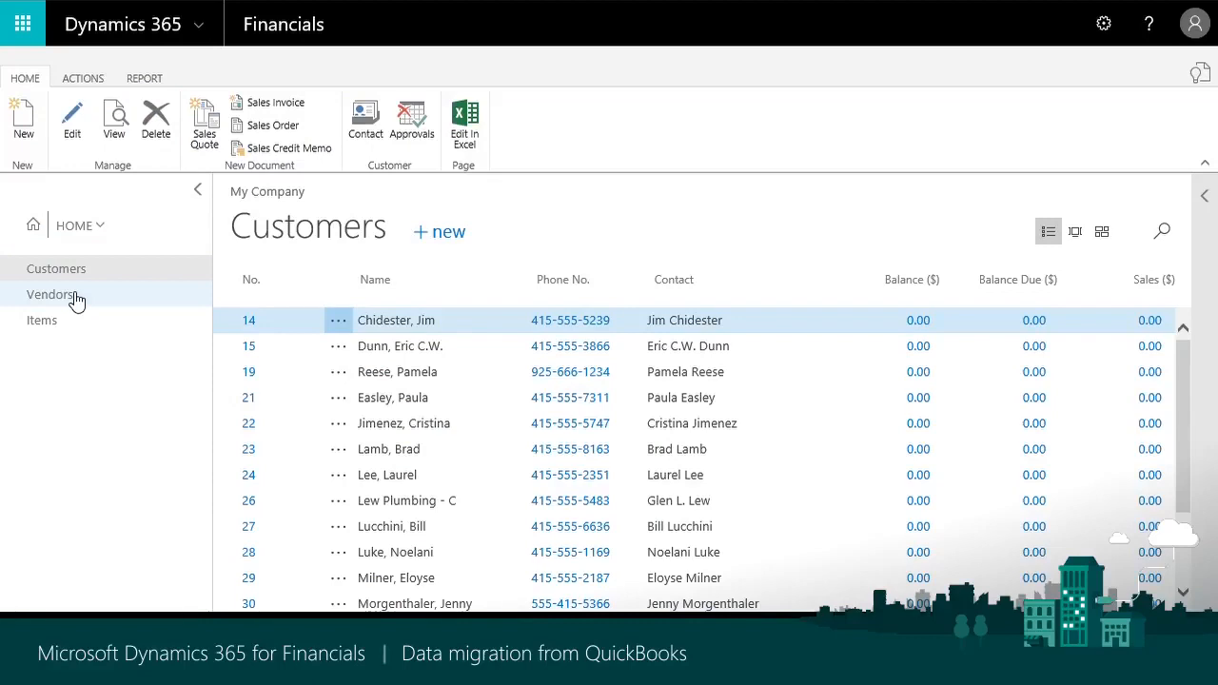
click(76, 299)
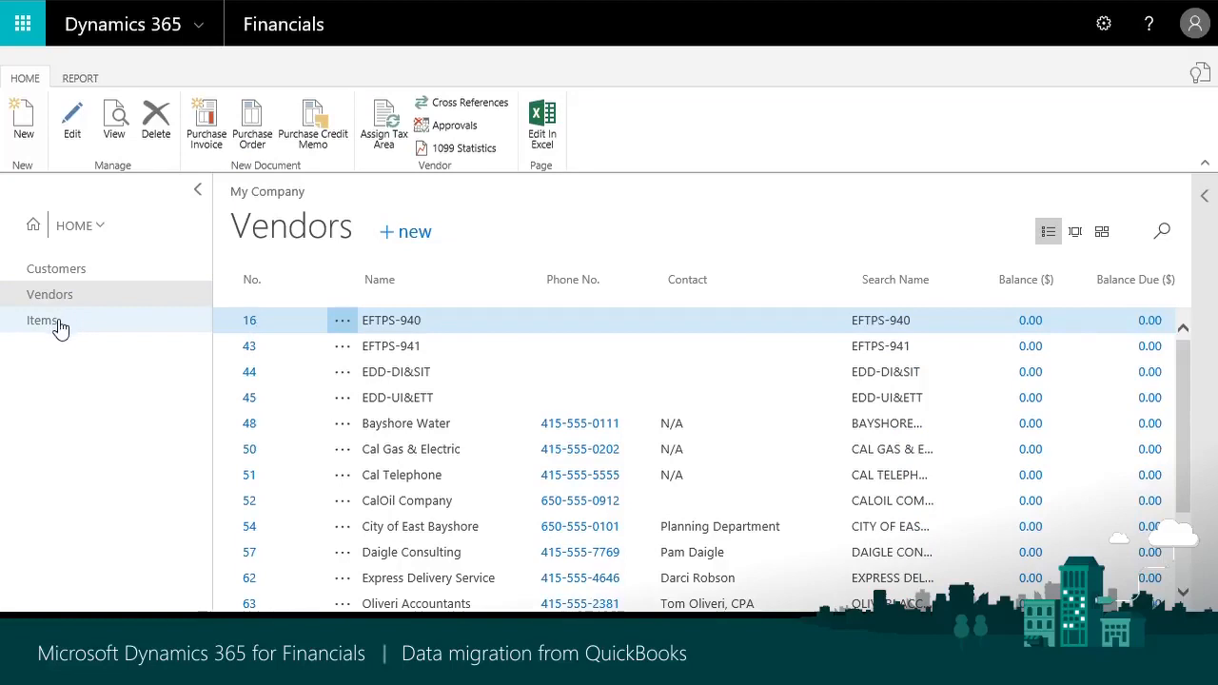
click(60, 329)
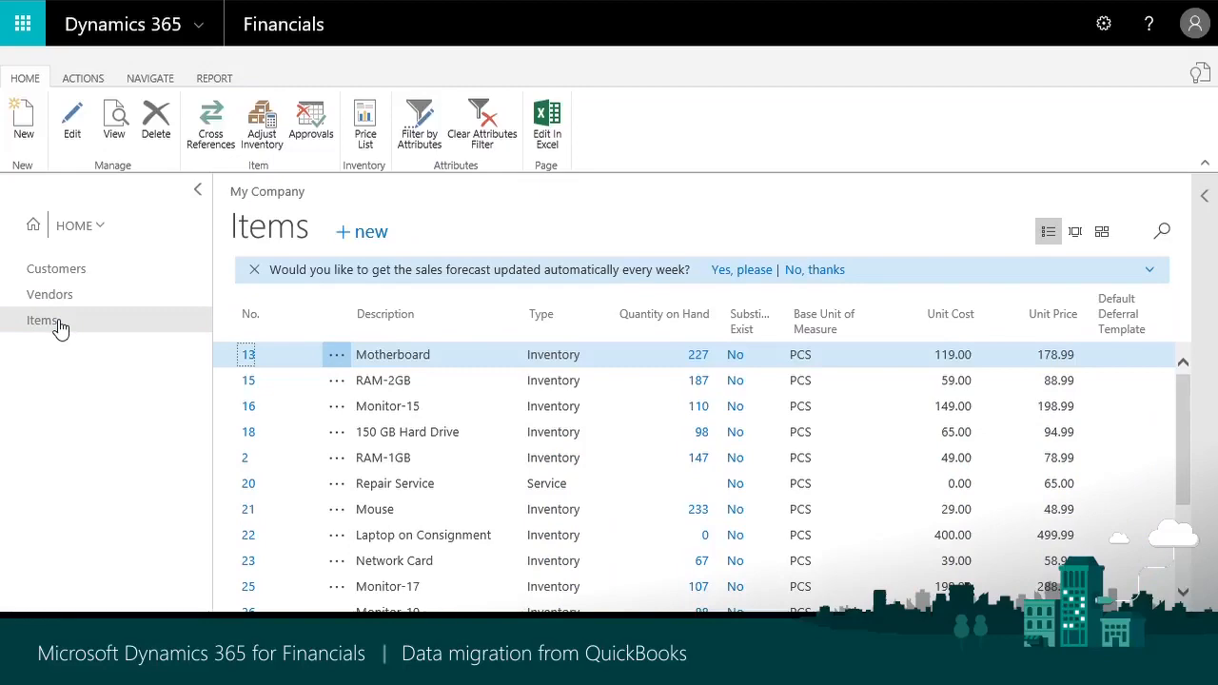
- Search for the chart of accounts page, open it and examine the Net Change and Balance columns of the migrated accounts
click(1201, 73)
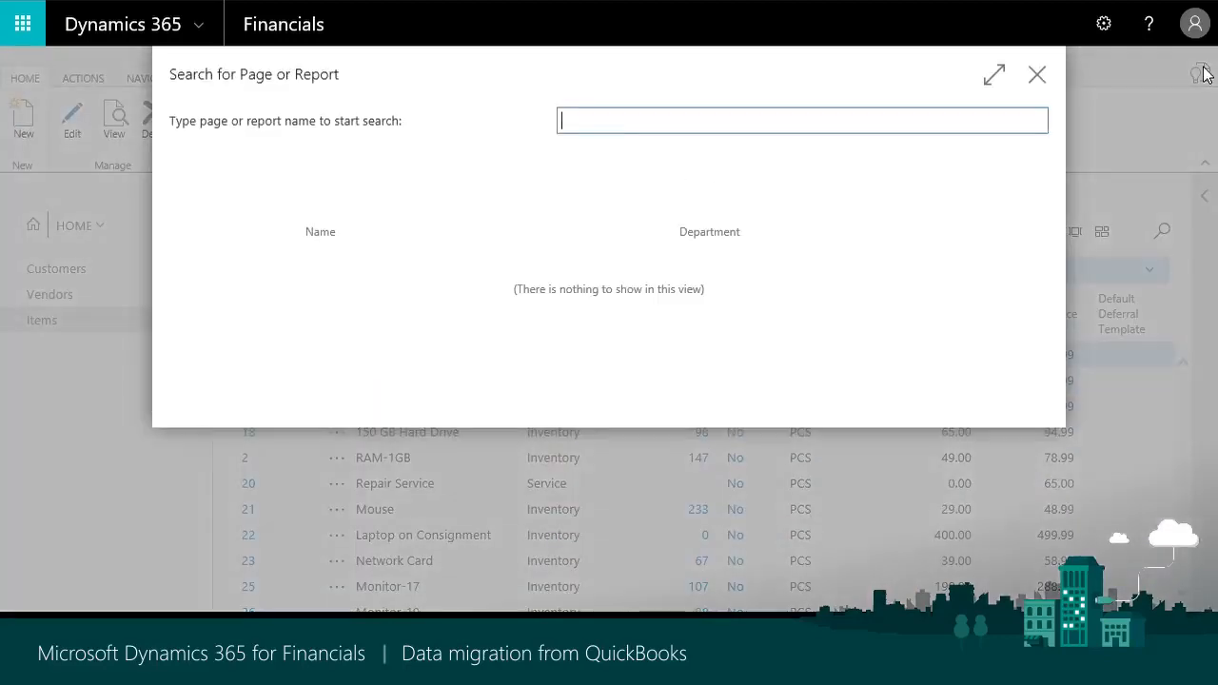
text(chart of acc)
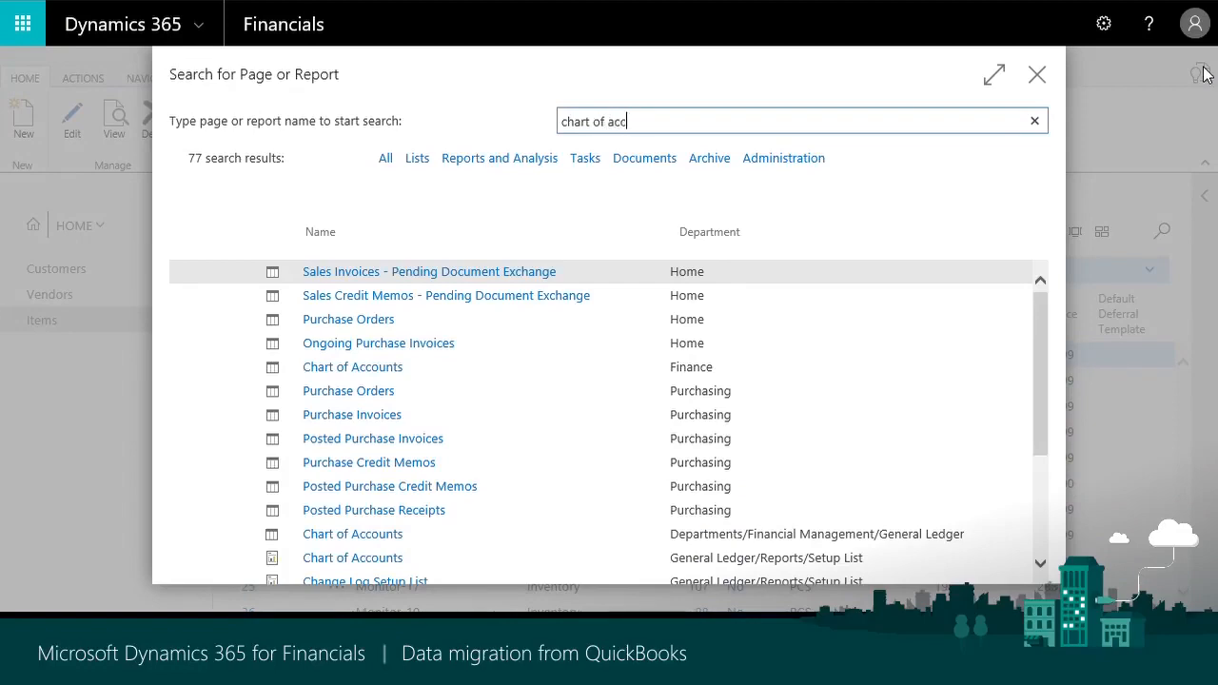
text(ounts)
click(354, 280)
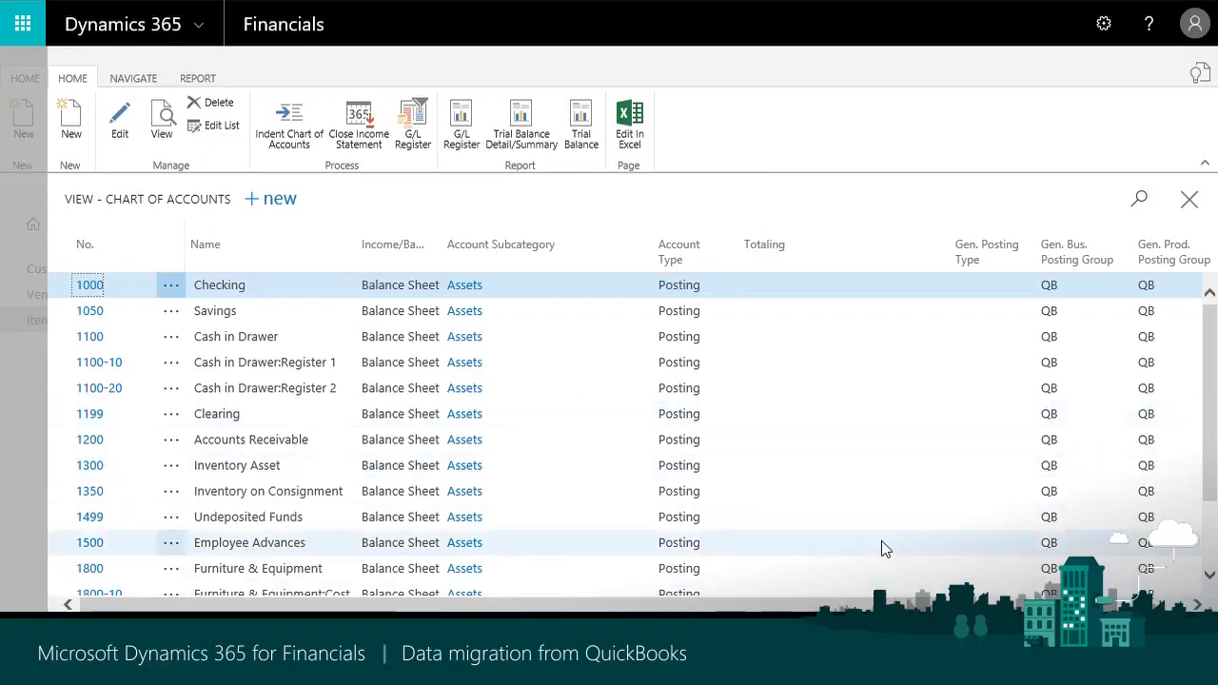
drag(685, 606, 804, 605)
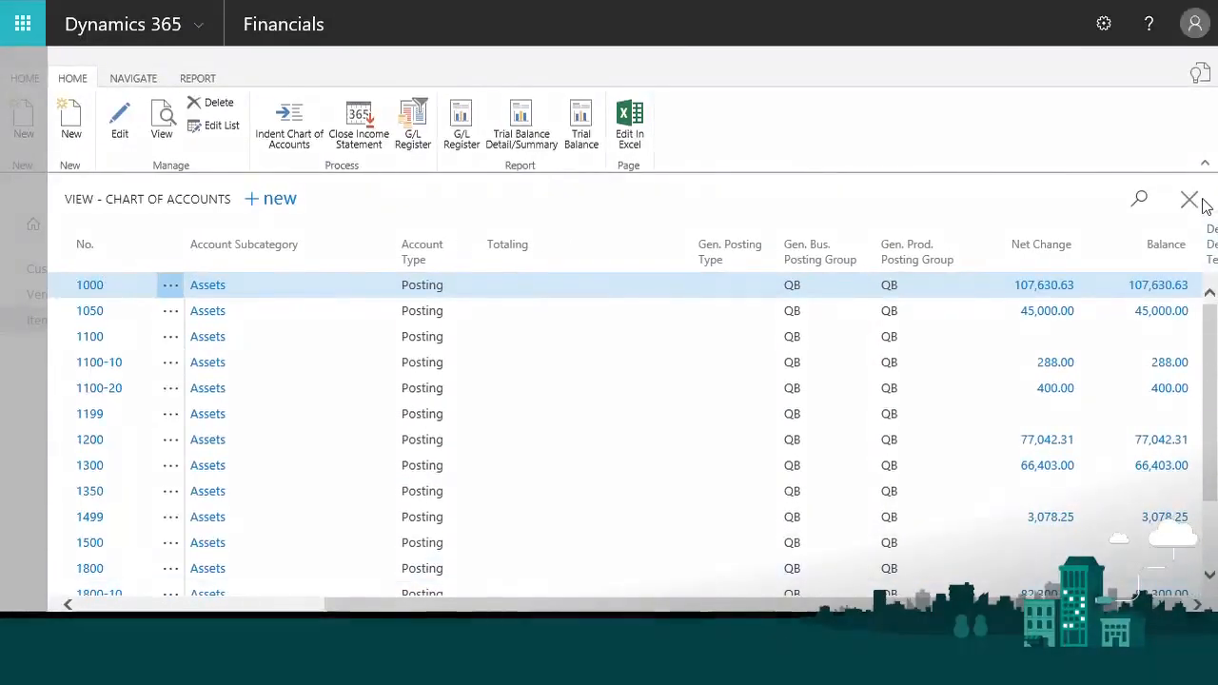